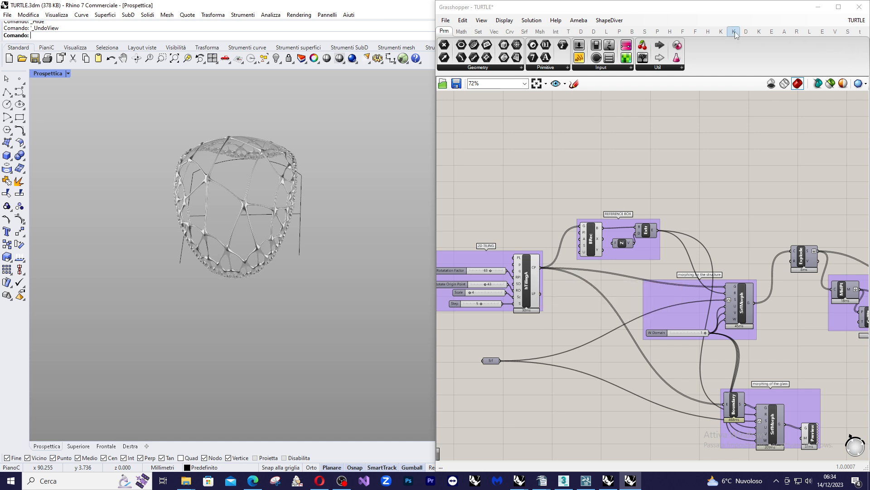
Browse the available tiling components in Grasshopper to locate Hyperbolic Tiling A, and close the list.
{"action": "mouse_move", "coordinate": [658, 30]}
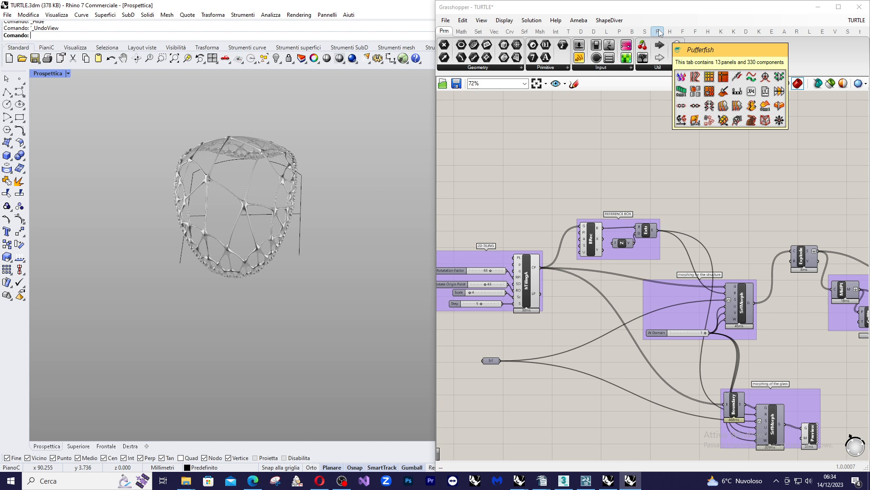
{"action": "left_click", "coordinate": [621, 33]}
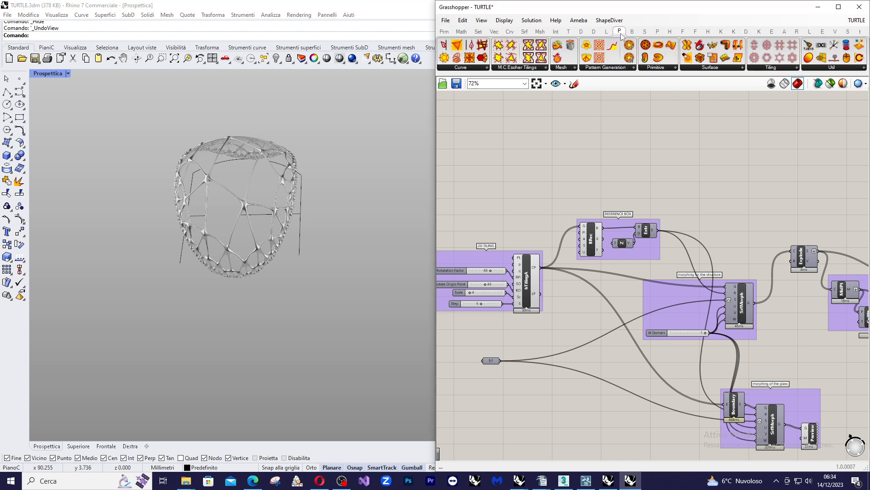
{"action": "left_click", "coordinate": [774, 68]}
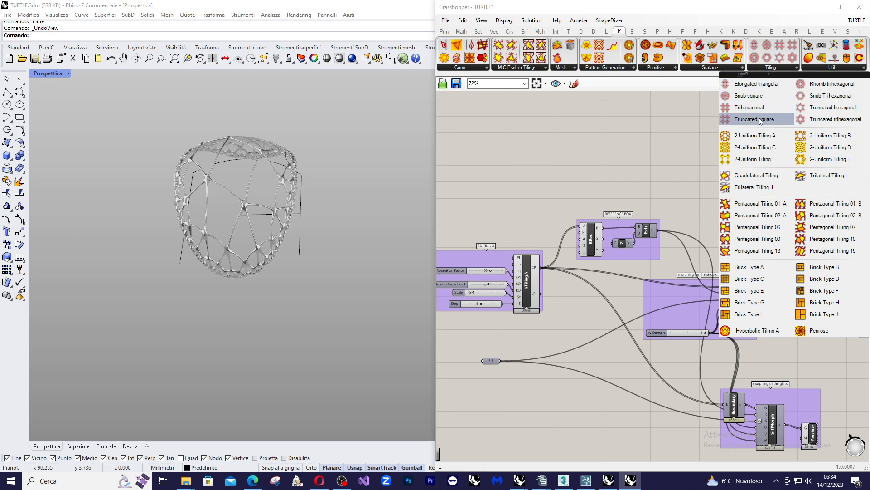
{"action": "left_click", "coordinate": [540, 216]}
{"action": "right_click_drag", "start_coordinate": [609, 213], "coordinate": [658, 196]}
Highlight the hyperbolic tiling component of the 2D TILING group and examine its flat pattern and the domed structure in the viewport.
{"action": "right_click_drag", "start_coordinate": [353, 203], "coordinate": [333, 206]}
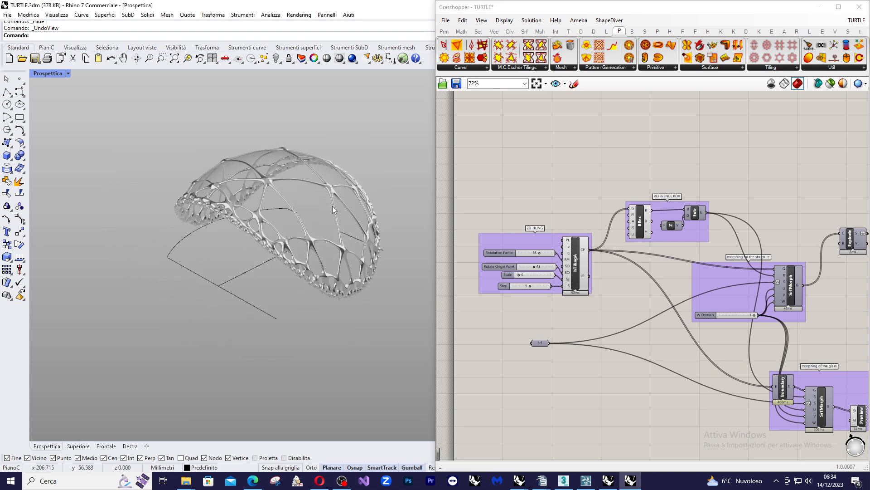
{"action": "scroll", "coordinate": [301, 257], "scroll_direction": "down", "scroll_amount": 7}
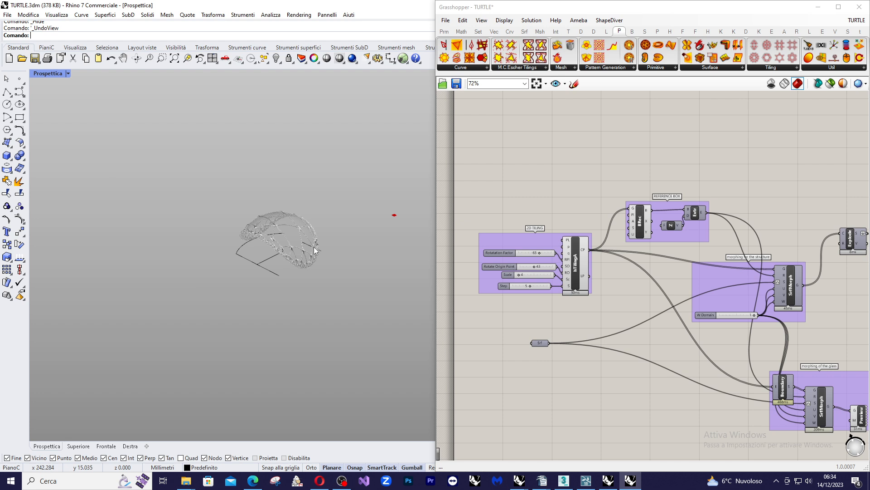
{"action": "scroll", "coordinate": [413, 211], "scroll_direction": "up", "scroll_amount": 9}
{"action": "scroll", "coordinate": [335, 260], "scroll_direction": "up", "scroll_amount": 5}
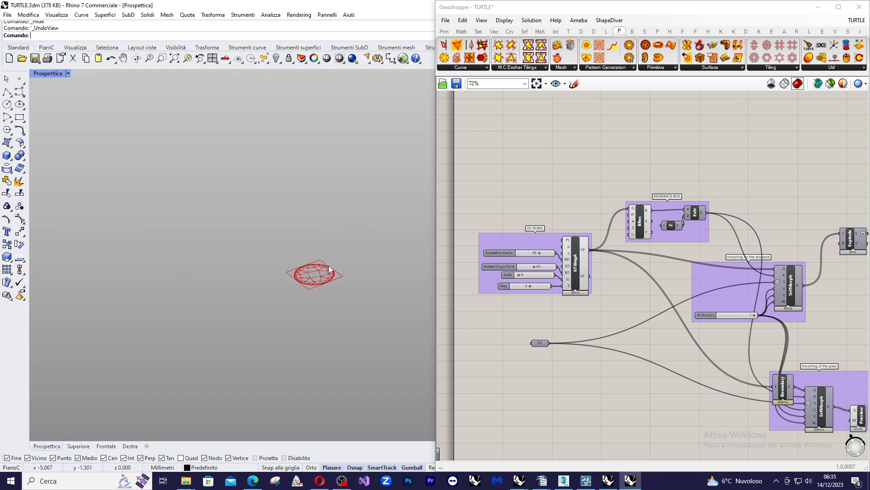
{"action": "left_click", "coordinate": [575, 263]}
{"action": "right_click_drag", "start_coordinate": [397, 217], "coordinate": [372, 271]}
{"action": "scroll", "coordinate": [310, 351], "scroll_direction": "down", "scroll_amount": 4}
{"action": "scroll", "coordinate": [355, 196], "scroll_direction": "up", "scroll_amount": 7}
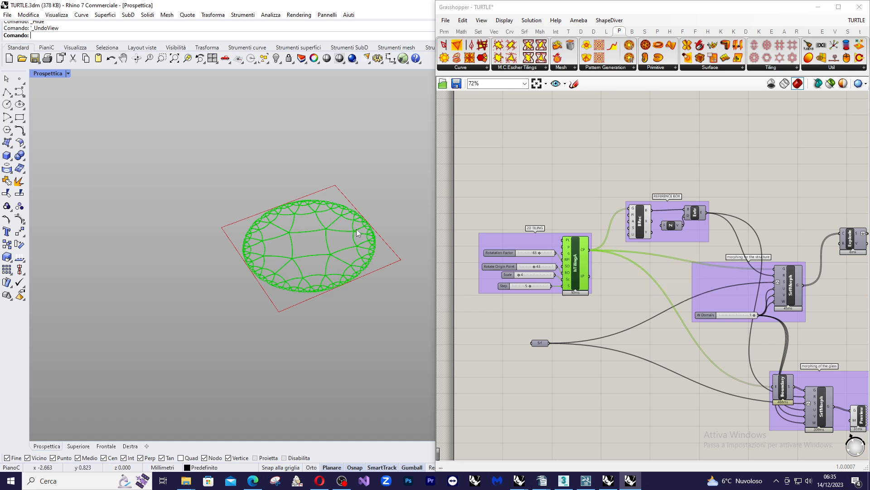
{"action": "scroll", "coordinate": [379, 198], "scroll_direction": "down", "scroll_amount": 6}
{"action": "scroll", "coordinate": [260, 243], "scroll_direction": "up", "scroll_amount": 5}
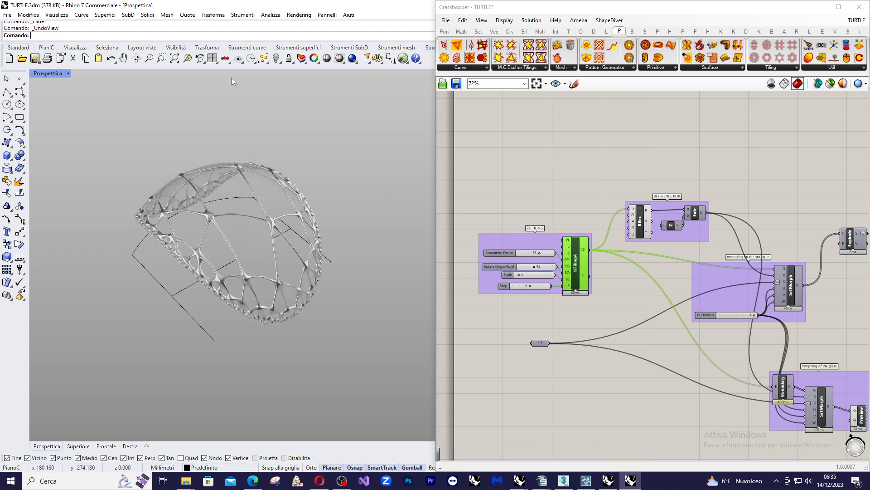
Show the hidden base surface under the lattice to inspect it, and hide it again.
{"action": "left_click", "coordinate": [279, 63]}
{"action": "left_click", "coordinate": [288, 73]}
{"action": "right_click_drag", "start_coordinate": [268, 213], "coordinate": [249, 308]}
{"action": "left_click", "coordinate": [242, 245]}
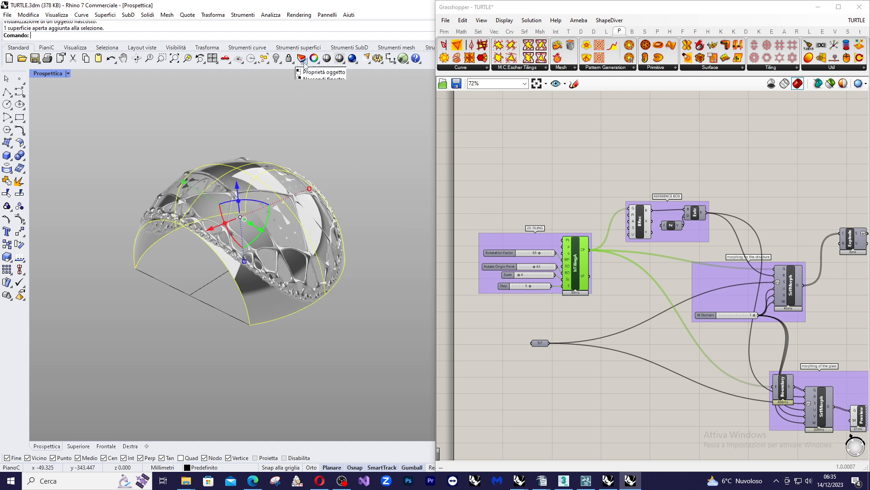
{"action": "left_click", "coordinate": [276, 59]}
Examine the construction curves below the dome, picking the side curve and the straight cross line.
{"action": "right_click_drag", "start_coordinate": [263, 181], "coordinate": [317, 226]}
{"action": "scroll", "coordinate": [274, 290], "scroll_direction": "up", "scroll_amount": 3}
{"action": "left_click", "coordinate": [194, 308]}
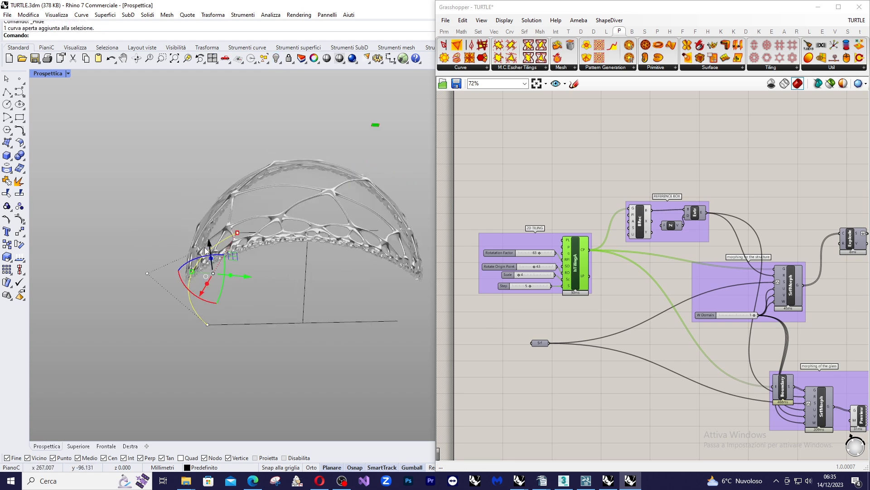
{"action": "right_click_drag", "start_coordinate": [291, 262], "coordinate": [298, 206]}
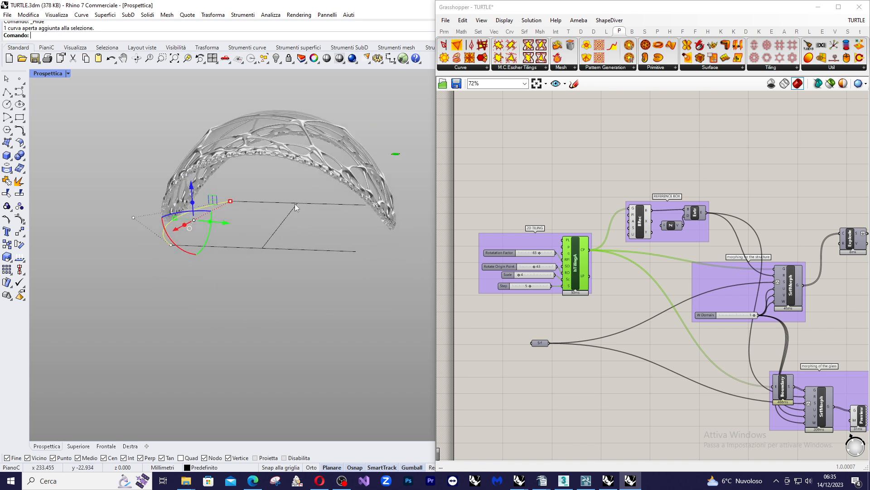
{"action": "scroll", "coordinate": [285, 213], "scroll_direction": "up", "scroll_amount": 3}
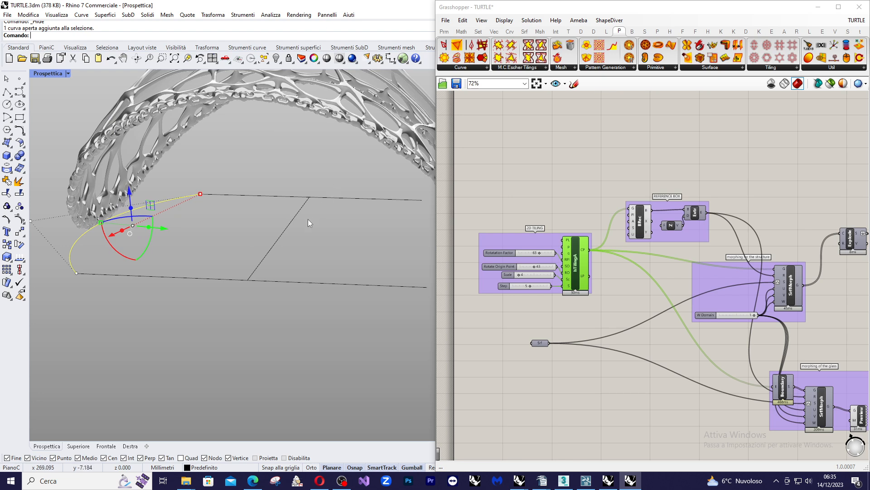
{"action": "scroll", "coordinate": [288, 229], "scroll_direction": "down", "scroll_amount": 4}
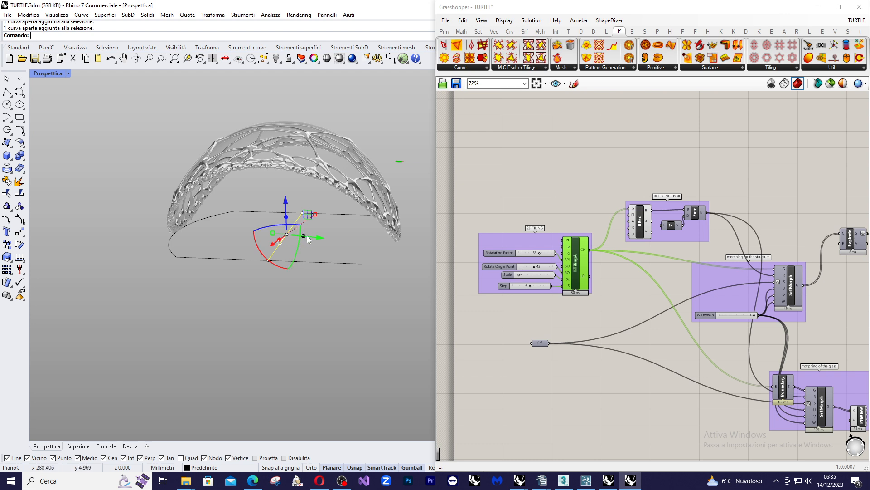
{"action": "right_click_drag", "start_coordinate": [312, 230], "coordinate": [360, 192]}
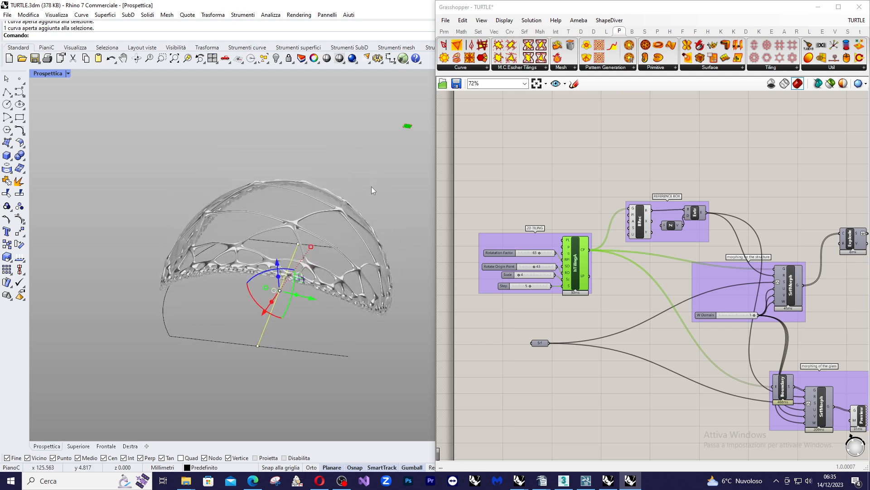
{"action": "right_click_drag", "start_coordinate": [368, 190], "coordinate": [330, 202]}
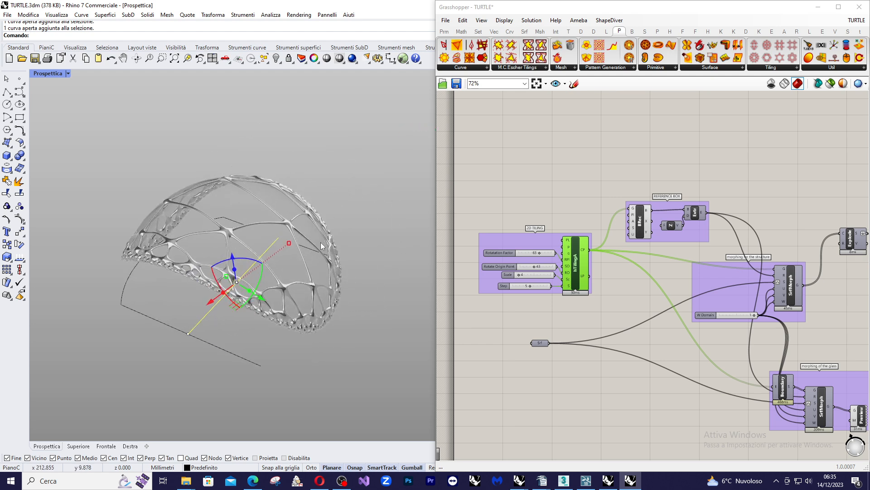
{"action": "right_click_drag", "start_coordinate": [324, 246], "coordinate": [334, 250]}
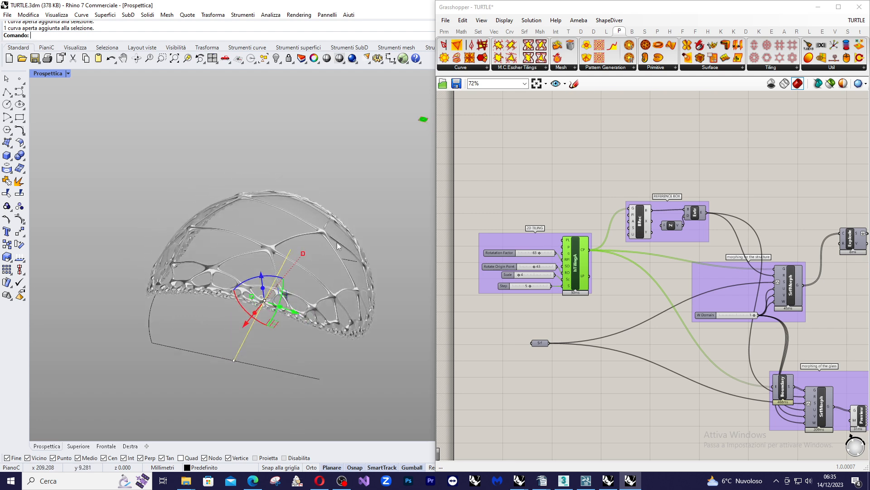
Select the hyperbolic tiling component and inspect its slider inputs alongside the dome structure.
{"action": "scroll", "coordinate": [470, 267], "scroll_direction": "up", "scroll_amount": 3}
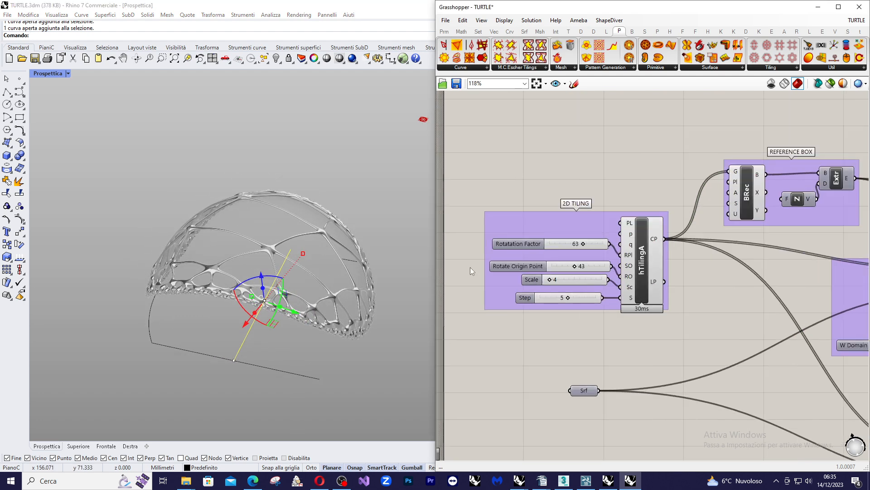
{"action": "left_click", "coordinate": [638, 252]}
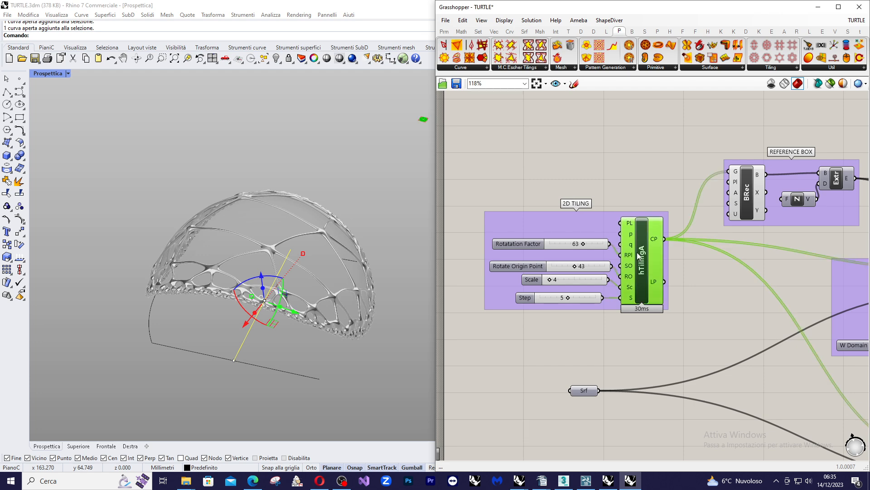
{"action": "scroll", "coordinate": [410, 110], "scroll_direction": "up", "scroll_amount": 5}
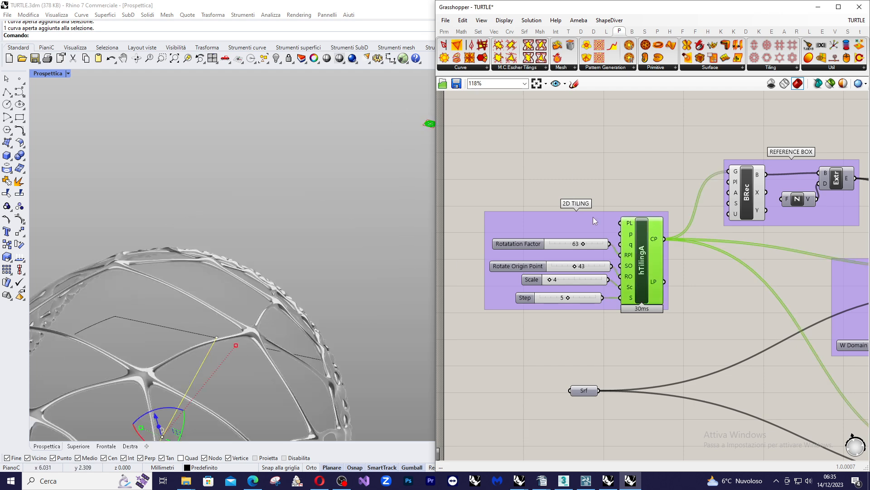
{"action": "scroll", "coordinate": [317, 229], "scroll_direction": "down", "scroll_amount": 8}
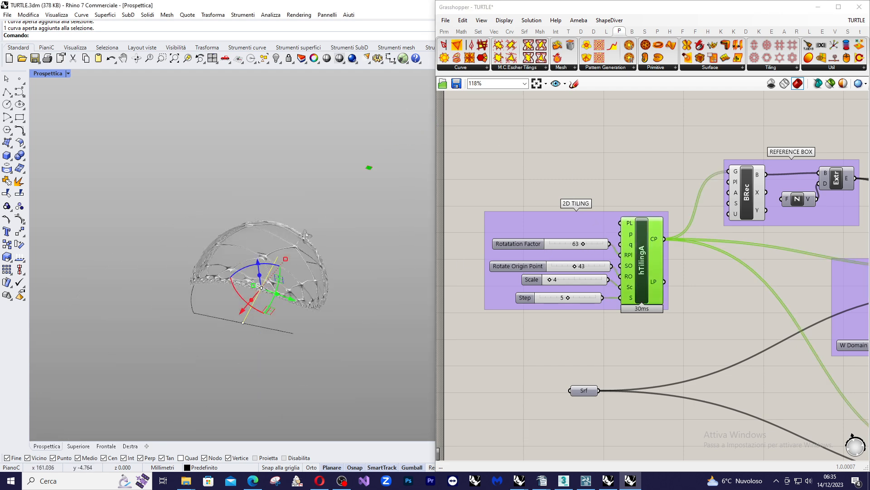
{"action": "right_click_drag", "start_coordinate": [312, 232], "coordinate": [239, 268]}
{"action": "scroll", "coordinate": [239, 268], "scroll_direction": "up", "scroll_amount": 4}
{"action": "right_click_drag", "start_coordinate": [377, 233], "coordinate": [214, 145]}
{"action": "scroll", "coordinate": [582, 242], "scroll_direction": "up", "scroll_amount": 3}
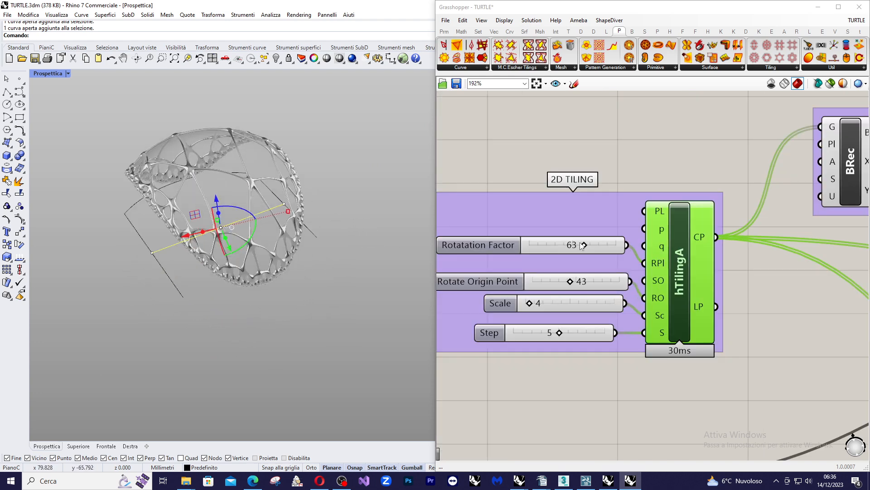
Hide all the construction curves around the dome so that only the lattice structure is shown.
{"action": "left_click", "coordinate": [189, 259]}
{"action": "left_click", "coordinate": [150, 250]}
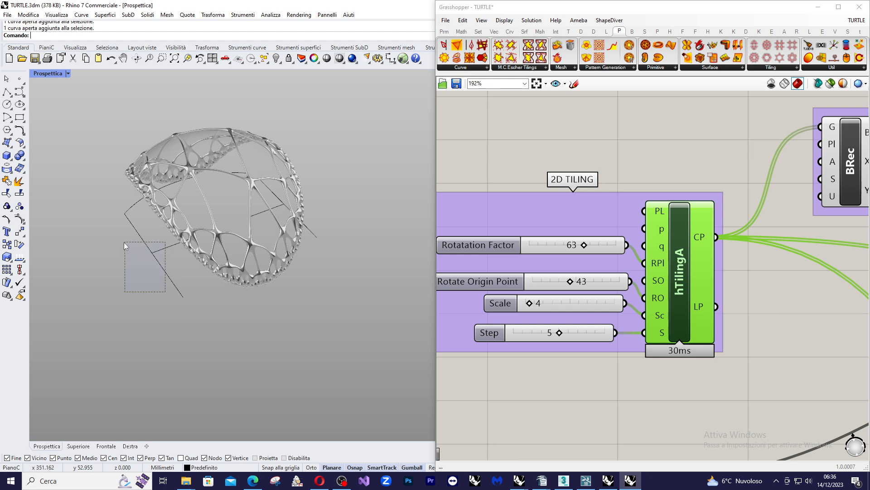
{"action": "left_click", "coordinate": [275, 60]}
{"action": "left_click", "coordinate": [309, 230]}
{"action": "left_click", "coordinate": [276, 59]}
{"action": "left_click", "coordinate": [151, 240]}
{"action": "left_click", "coordinate": [277, 58]}
{"action": "right_click_drag", "start_coordinate": [179, 147], "coordinate": [196, 163]}
{"action": "scroll", "coordinate": [197, 163], "scroll_direction": "up", "scroll_amount": 3}
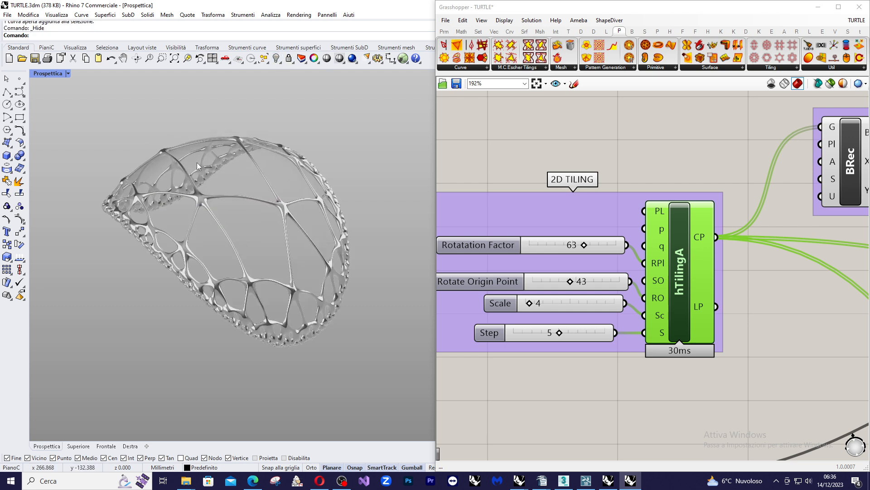
Try a Rotate Origin Point value of 64 on the tiling, and settle on 27 while checking the dome.
{"action": "left_click", "coordinate": [571, 282]}
{"action": "left_click_drag", "start_coordinate": [571, 283], "coordinate": [585, 284]}
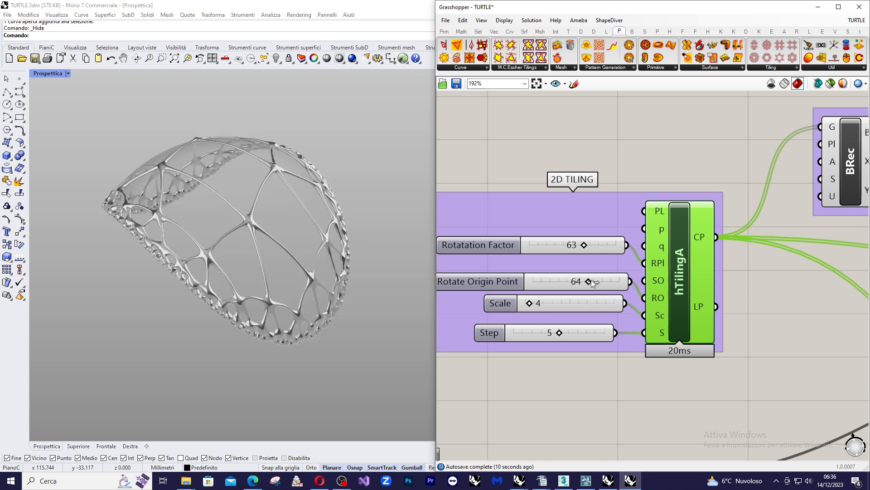
{"action": "left_click_drag", "start_coordinate": [592, 279], "coordinate": [558, 282]}
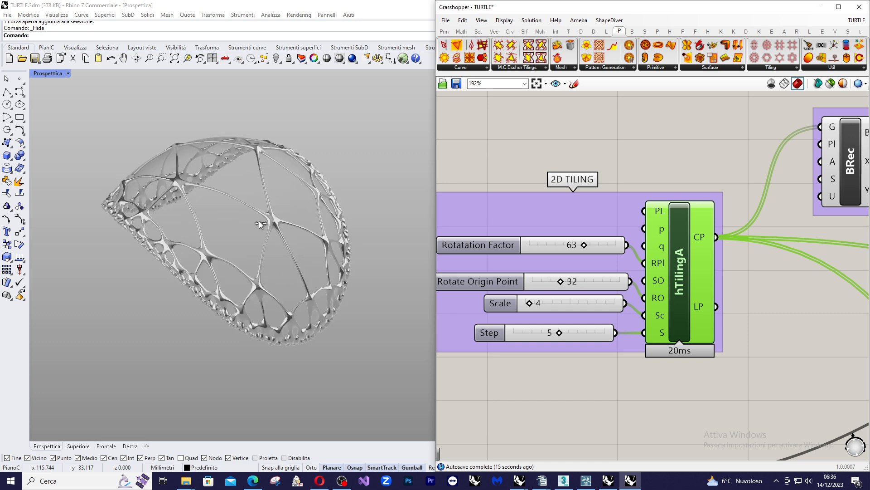
{"action": "right_click_drag", "start_coordinate": [249, 260], "coordinate": [229, 206]}
{"action": "scroll", "coordinate": [339, 238], "scroll_direction": "down", "scroll_amount": 5}
{"action": "scroll", "coordinate": [339, 239], "scroll_direction": "up", "scroll_amount": 6}
{"action": "scroll", "coordinate": [230, 206], "scroll_direction": "up", "scroll_amount": 2}
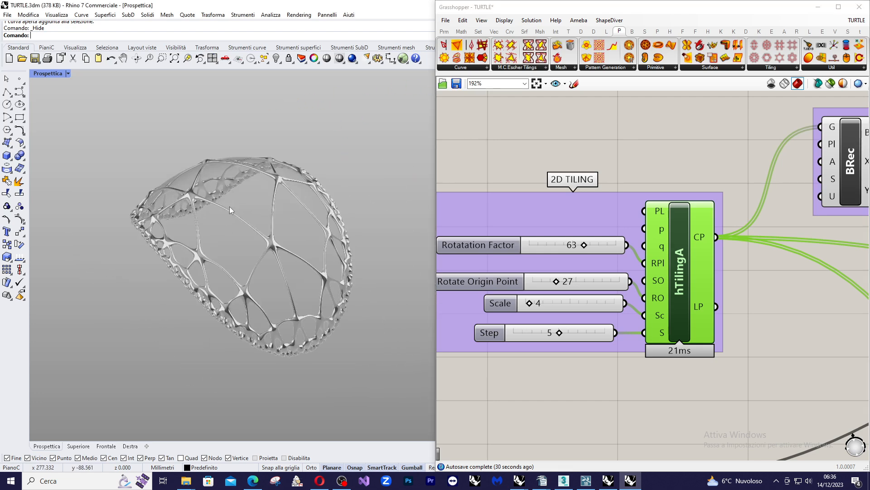
Tidy the 2D TILING group by lining up the Rotation Factor, Scale and Step sliders beside their component inputs.
{"action": "scroll", "coordinate": [535, 192], "scroll_direction": "down", "scroll_amount": 3}
{"action": "scroll", "coordinate": [580, 212], "scroll_direction": "up", "scroll_amount": 2}
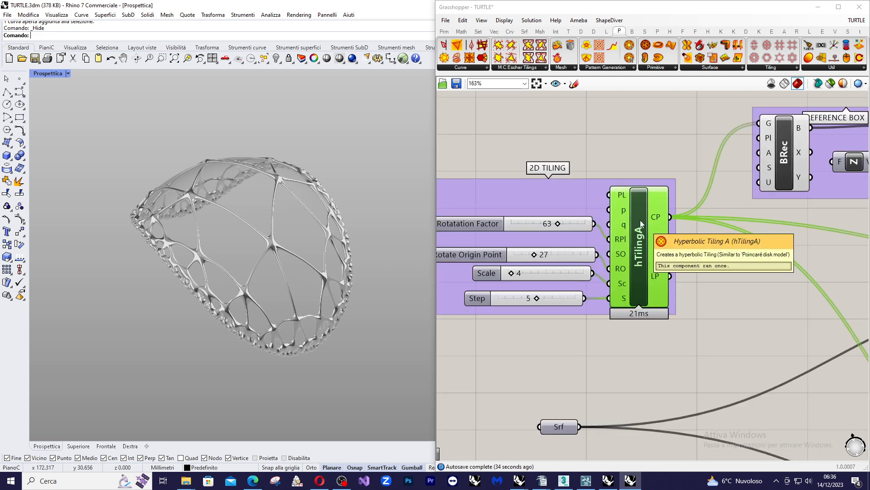
{"action": "scroll", "coordinate": [634, 313], "scroll_direction": "down", "scroll_amount": 2}
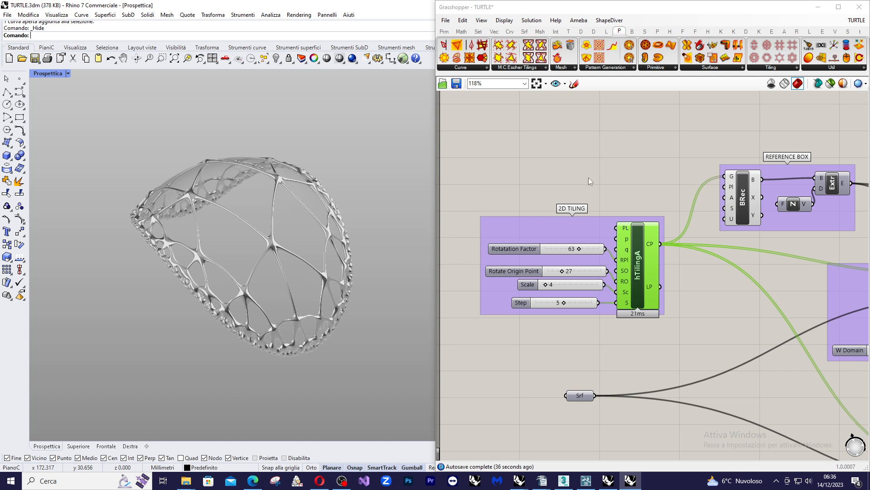
{"action": "scroll", "coordinate": [546, 251], "scroll_direction": "up", "scroll_amount": 1}
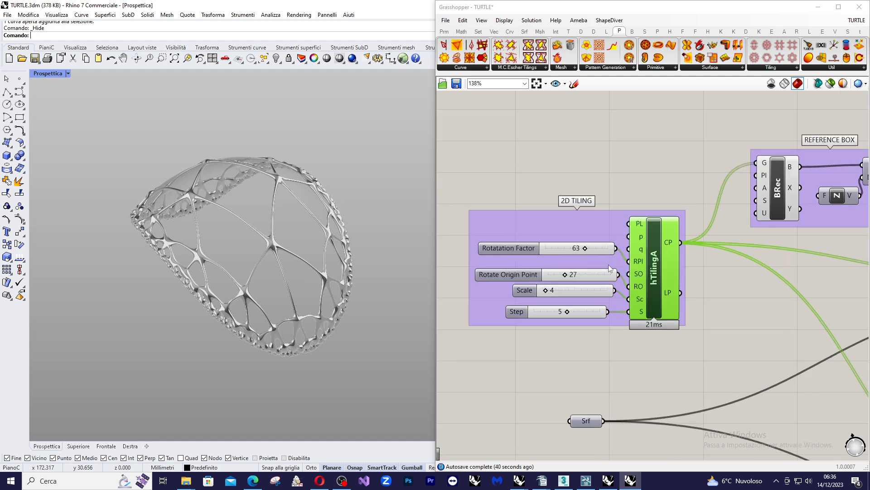
{"action": "scroll", "coordinate": [621, 290], "scroll_direction": "up", "scroll_amount": 1}
{"action": "left_click_drag", "start_coordinate": [603, 252], "coordinate": [596, 267]}
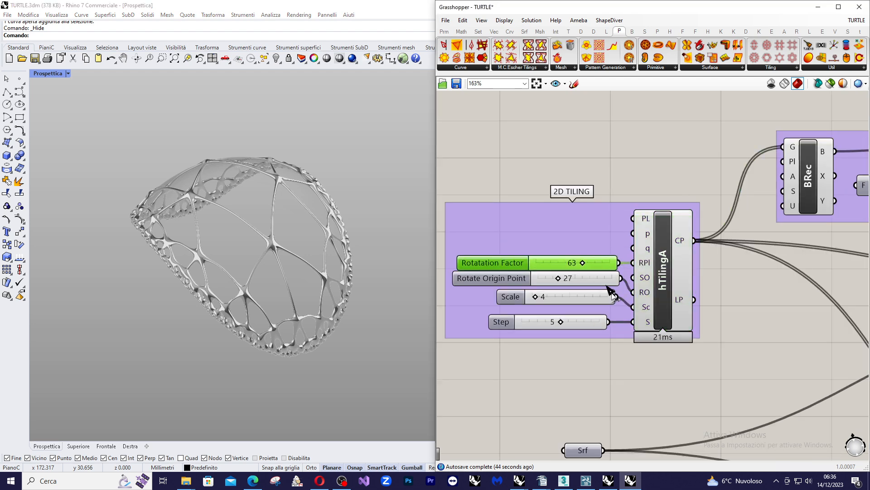
{"action": "mouse_move", "coordinate": [599, 297]}
{"action": "left_mouse_down"}
{"action": "mouse_move", "coordinate": [587, 322]}
{"action": "mouse_move", "coordinate": [599, 311]}
{"action": "left_mouse_up"}
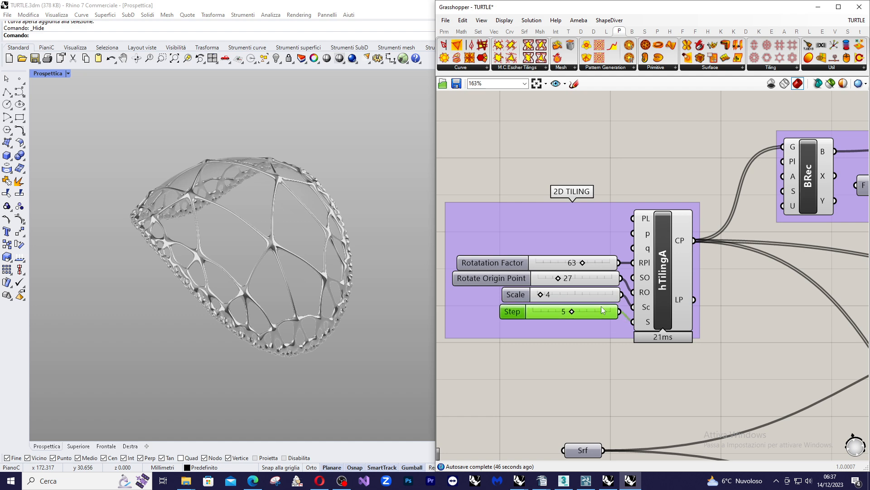
{"action": "scroll", "coordinate": [496, 225], "scroll_direction": "down", "scroll_amount": 4}
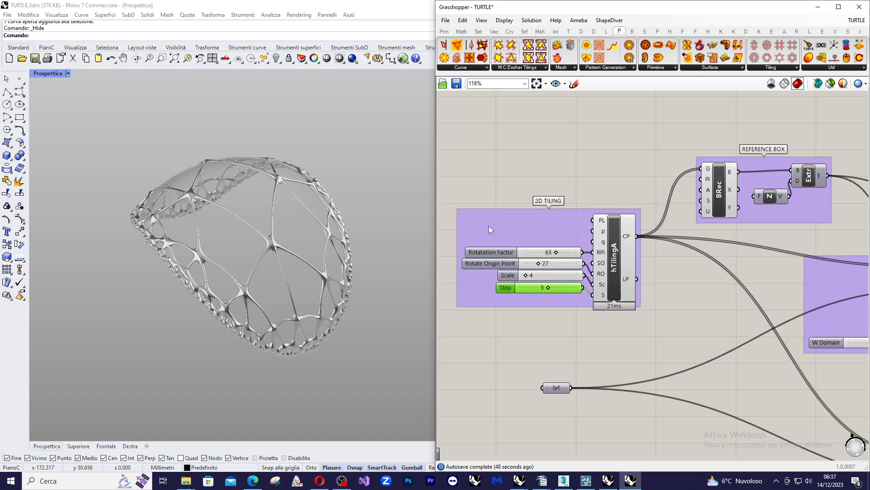
Examine the SrfMorph component and its W Domain slider in the "morphing for the structure" group.
{"action": "scroll", "coordinate": [730, 164], "scroll_direction": "up", "scroll_amount": 1}
{"action": "scroll", "coordinate": [585, 207], "scroll_direction": "down", "scroll_amount": 3}
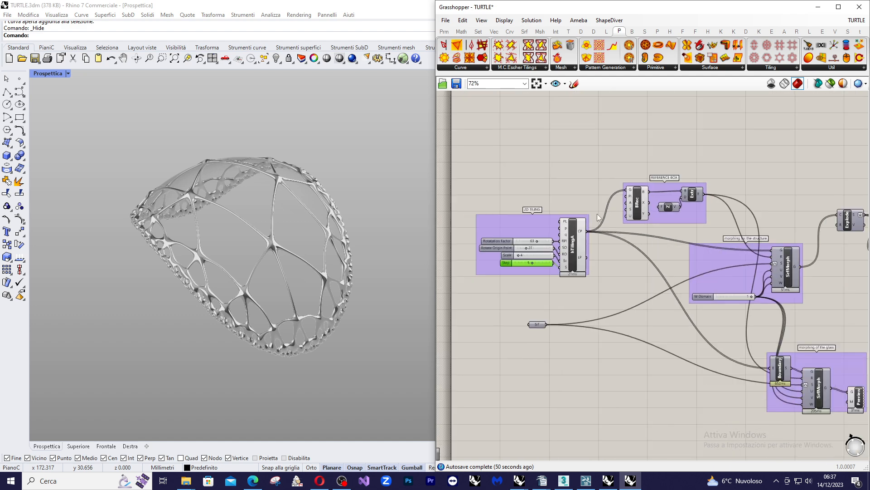
{"action": "scroll", "coordinate": [798, 278], "scroll_direction": "up", "scroll_amount": 5}
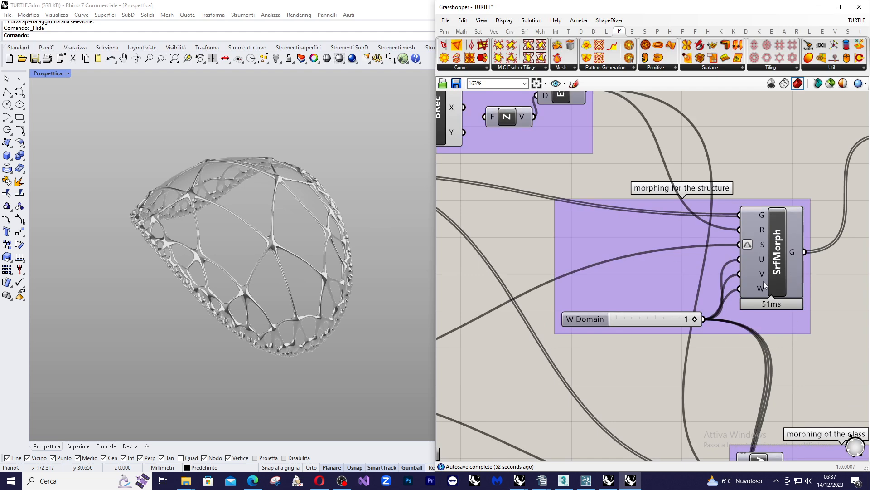
{"action": "scroll", "coordinate": [789, 241], "scroll_direction": "down", "scroll_amount": 1}
{"action": "scroll", "coordinate": [793, 238], "scroll_direction": "up", "scroll_amount": 3}
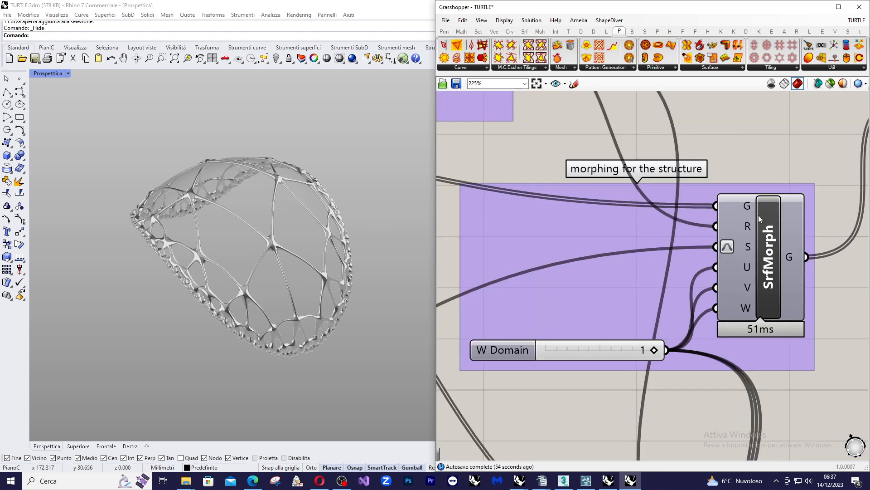
Examine the REFERENCE BOX group by highlighting the BRec bounding rectangle and the Extr extrusion against the flat tiling.
{"action": "mouse_move", "coordinate": [753, 208]}
{"action": "scroll", "coordinate": [752, 205], "scroll_direction": "down", "scroll_amount": 4}
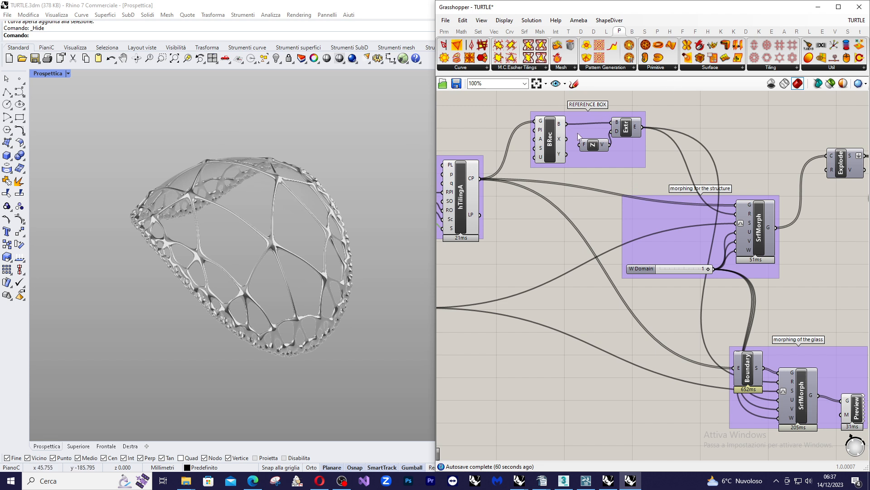
{"action": "scroll", "coordinate": [277, 251], "scroll_direction": "down", "scroll_amount": 5}
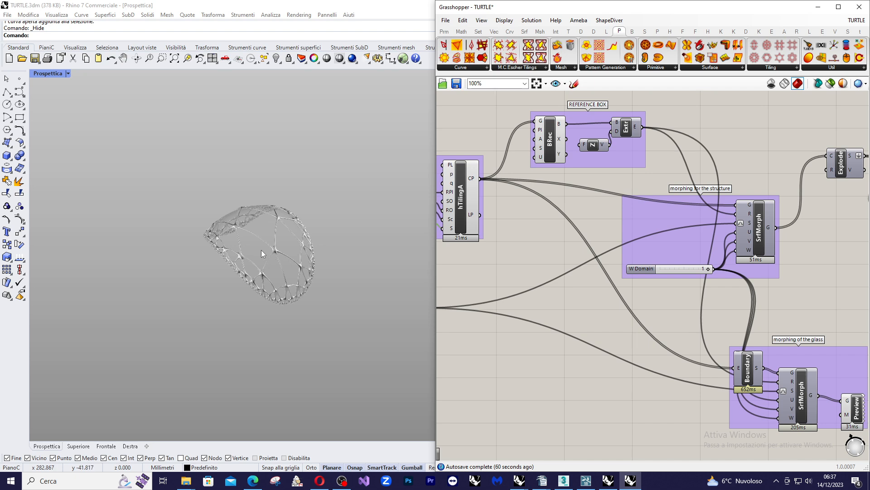
{"action": "scroll", "coordinate": [308, 235], "scroll_direction": "up", "scroll_amount": 4}
{"action": "scroll", "coordinate": [272, 285], "scroll_direction": "down", "scroll_amount": 4}
{"action": "scroll", "coordinate": [231, 293], "scroll_direction": "down", "scroll_amount": 6}
{"action": "scroll", "coordinate": [288, 276], "scroll_direction": "up", "scroll_amount": 15}
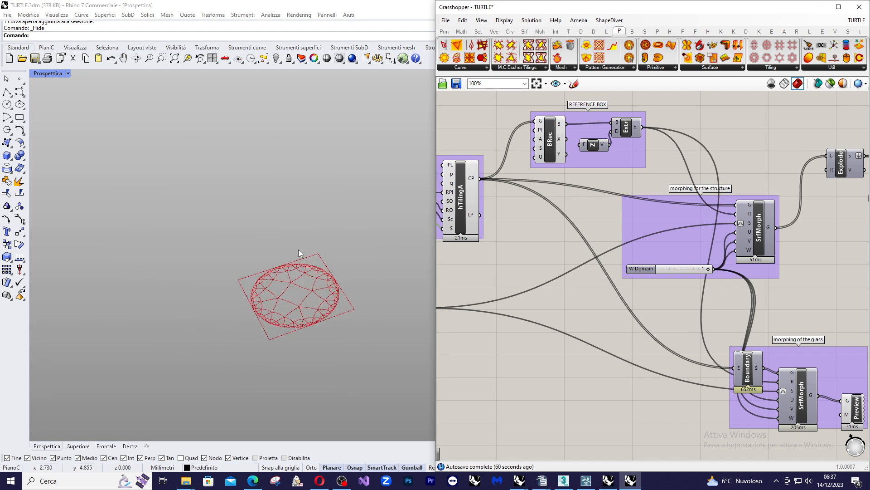
{"action": "left_click", "coordinate": [550, 135]}
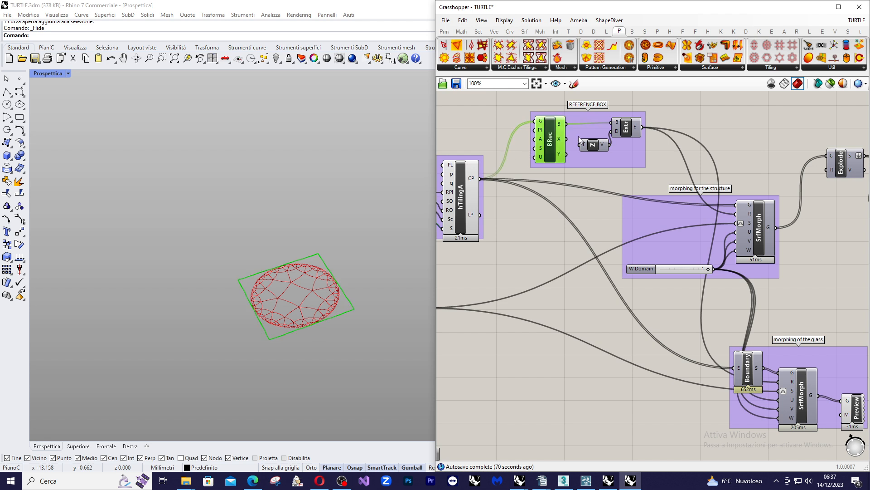
{"action": "left_click", "coordinate": [627, 131]}
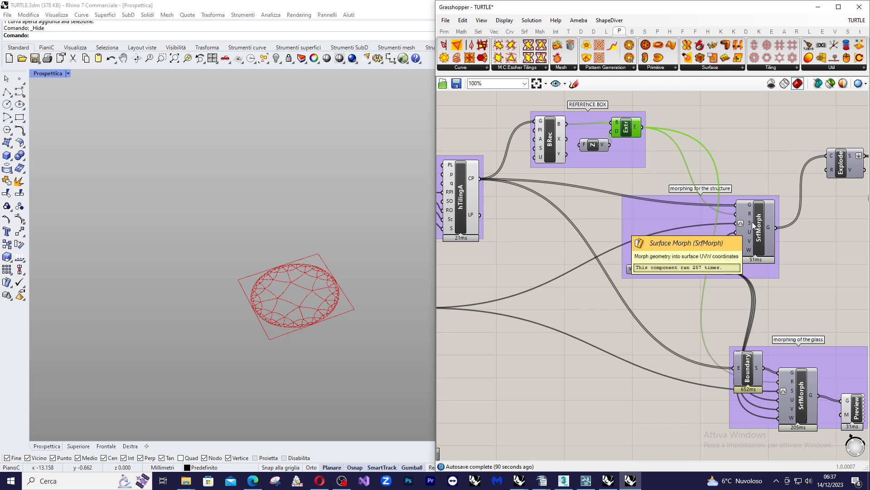
{"action": "scroll", "coordinate": [752, 221], "scroll_direction": "up", "scroll_amount": 1}
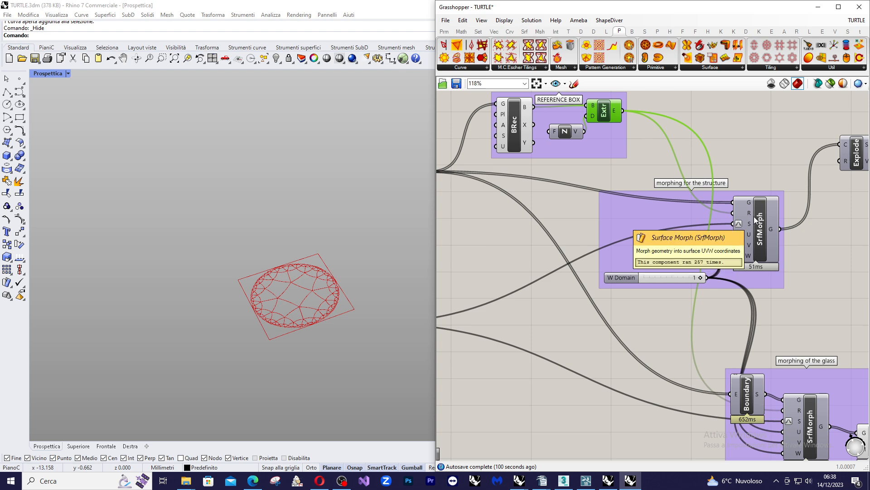
Limit the preview to selected components and select the Srf parameter to show the base surface beneath the dome.
{"action": "scroll", "coordinate": [789, 182], "scroll_direction": "down", "scroll_amount": 4}
{"action": "scroll", "coordinate": [593, 247], "scroll_direction": "up", "scroll_amount": 2}
{"action": "left_click", "coordinate": [550, 258]}
{"action": "left_click", "coordinate": [831, 83]}
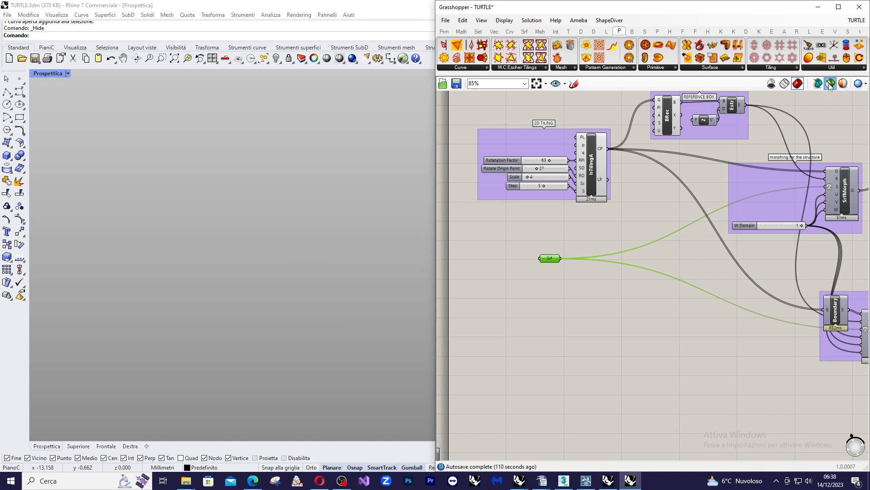
{"action": "left_click", "coordinate": [831, 86]}
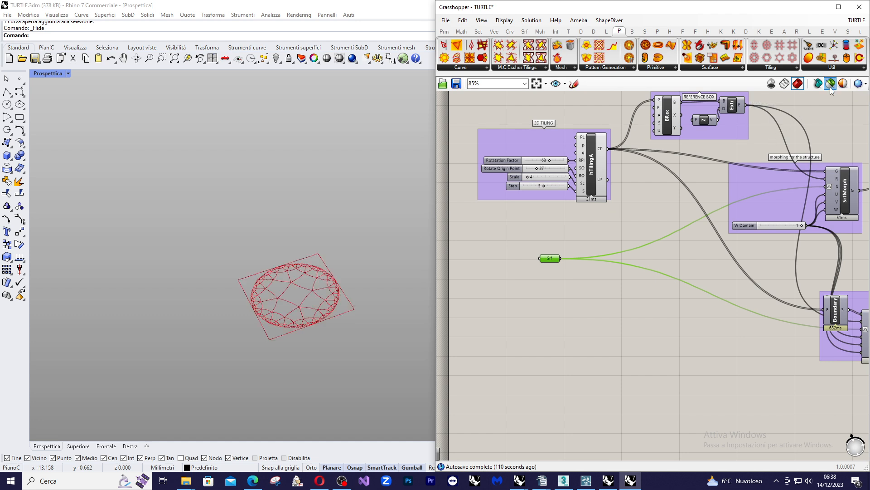
{"action": "scroll", "coordinate": [355, 256], "scroll_direction": "down", "scroll_amount": 12}
{"action": "scroll", "coordinate": [340, 271], "scroll_direction": "up", "scroll_amount": 10}
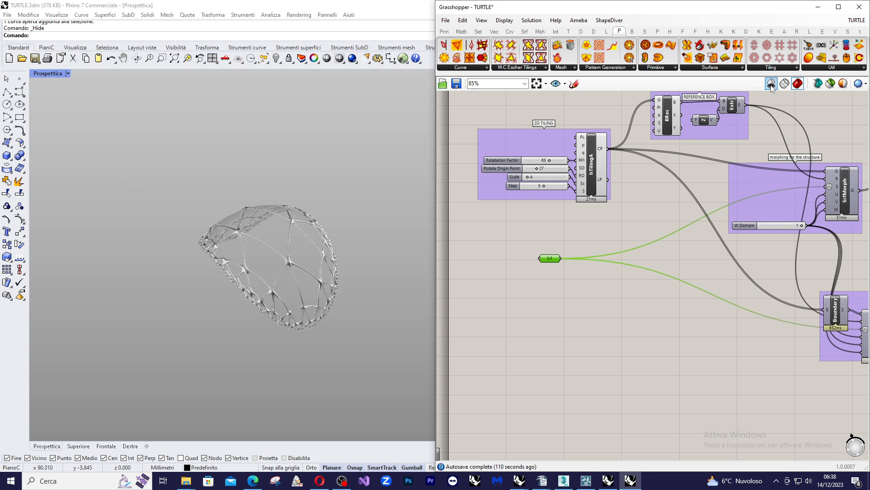
{"action": "left_click", "coordinate": [831, 84]}
{"action": "right_click_drag", "start_coordinate": [270, 247], "coordinate": [298, 257]}
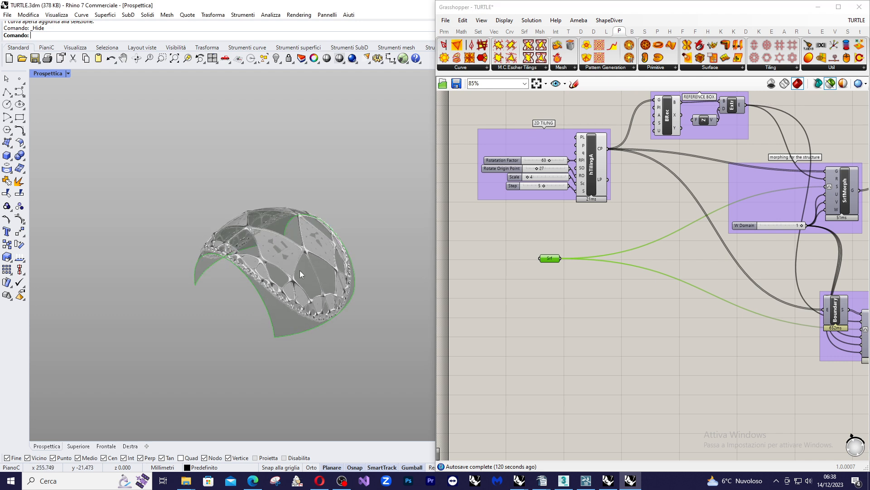
{"action": "scroll", "coordinate": [298, 258], "scroll_direction": "up", "scroll_amount": 4}
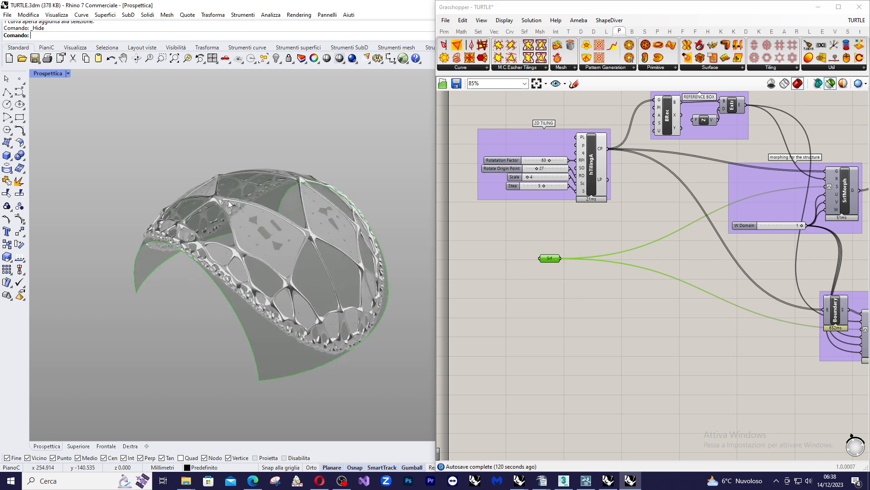
Examine the SrfMorph inputs and the W Domain wiring in the "morphing for the structure" group alongside the dome.
{"action": "scroll", "coordinate": [739, 184], "scroll_direction": "down", "scroll_amount": 3}
{"action": "scroll", "coordinate": [722, 179], "scroll_direction": "up", "scroll_amount": 2}
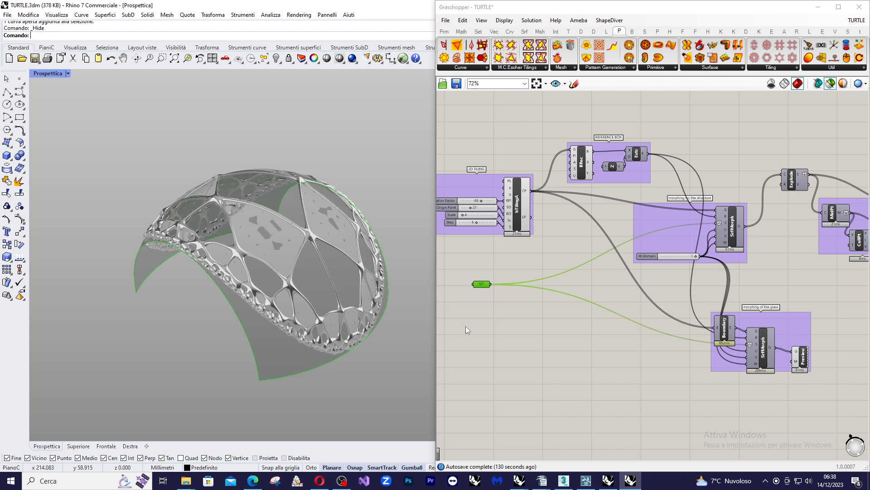
{"action": "scroll", "coordinate": [796, 236], "scroll_direction": "up", "scroll_amount": 3}
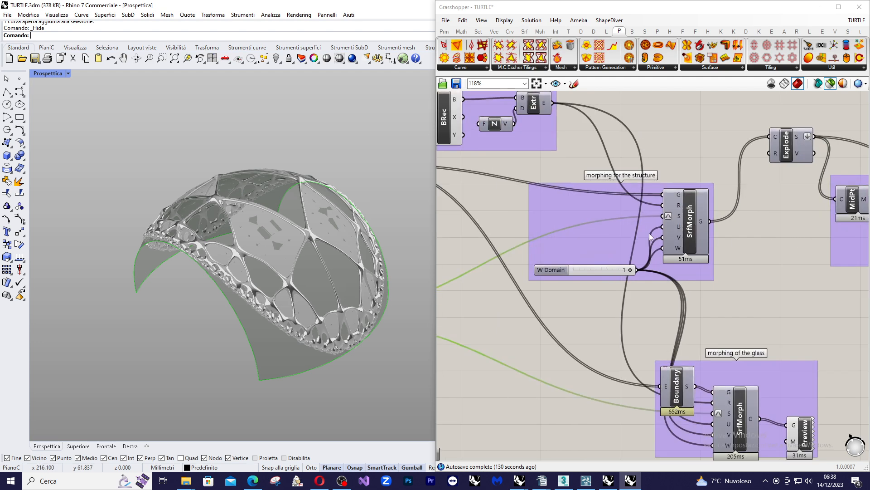
{"action": "scroll", "coordinate": [648, 235], "scroll_direction": "up", "scroll_amount": 1}
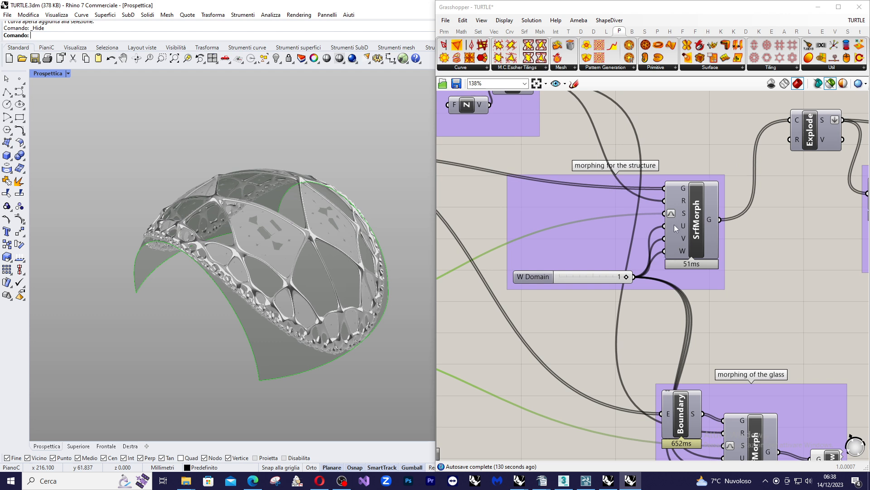
{"action": "mouse_move", "coordinate": [678, 256]}
{"action": "scroll", "coordinate": [618, 260], "scroll_direction": "down", "scroll_amount": 4}
{"action": "scroll", "coordinate": [681, 214], "scroll_direction": "up", "scroll_amount": 3}
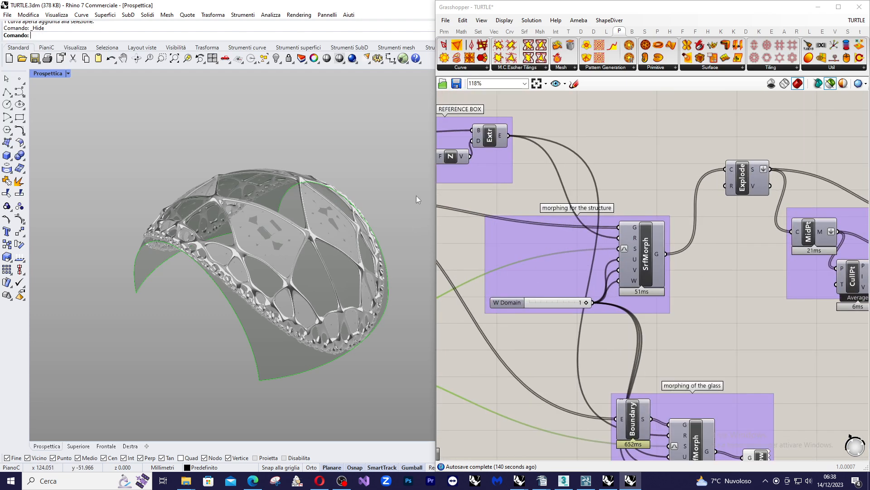
{"action": "right_click_drag", "start_coordinate": [400, 181], "coordinate": [439, 203]}
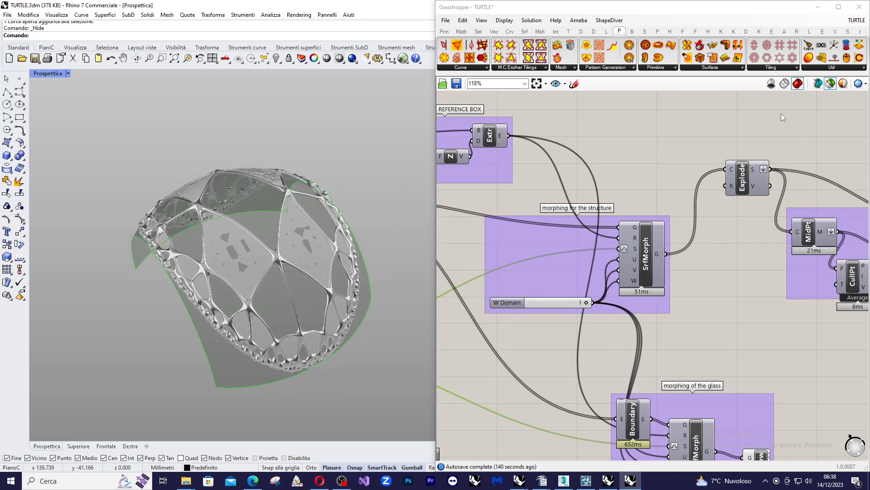
Select the Explode component and disable the Preview component of the MULTIPIPE group so that only the exploded curves are drawn.
{"action": "left_click", "coordinate": [749, 179]}
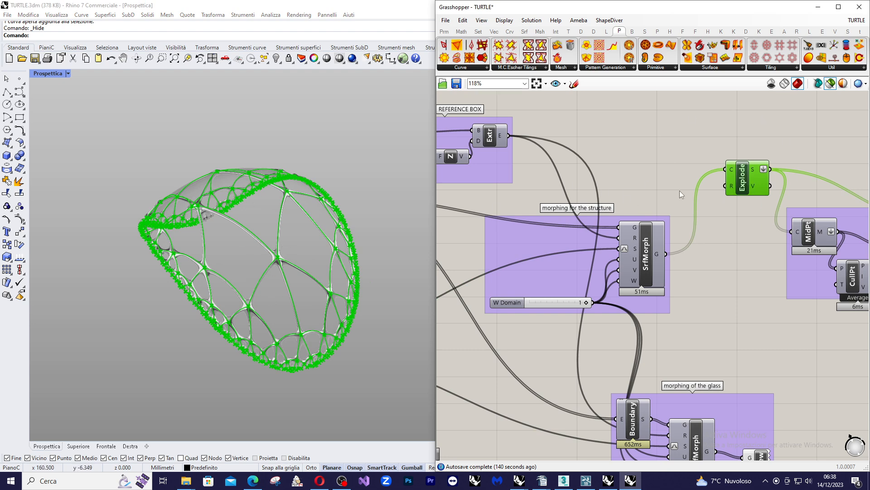
{"action": "scroll", "coordinate": [752, 194], "scroll_direction": "down", "scroll_amount": 7}
{"action": "scroll", "coordinate": [817, 224], "scroll_direction": "up", "scroll_amount": 8}
{"action": "right_click", "coordinate": [783, 230]}
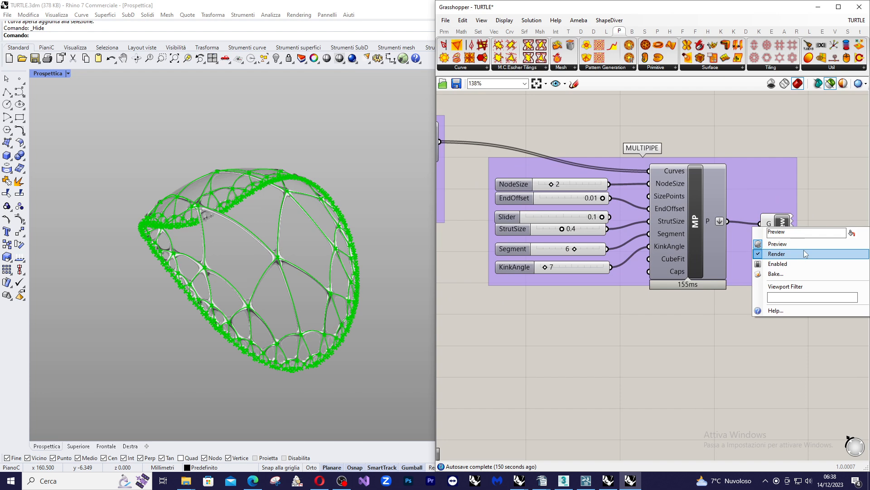
{"action": "left_click", "coordinate": [804, 252]}
{"action": "right_click", "coordinate": [783, 235]}
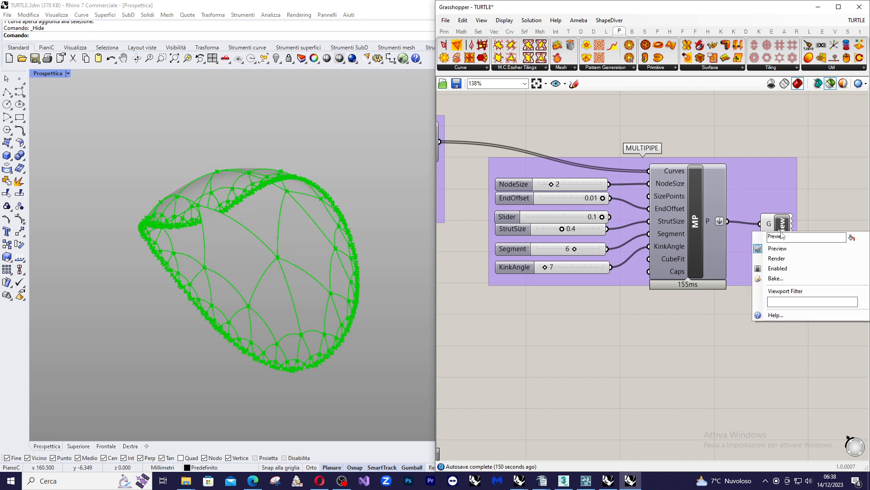
{"action": "left_click", "coordinate": [801, 259]}
{"action": "right_click", "coordinate": [791, 245]}
{"action": "left_click", "coordinate": [789, 271]}
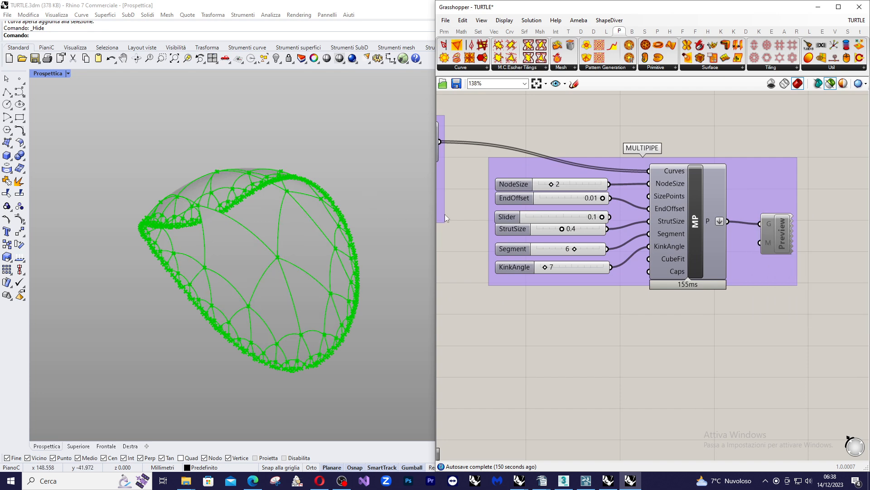
Inspect the SrfMorph output and the exploded curves on the dome, and move the Explode component slightly closer to SrfMorph.
{"action": "right_click_drag", "start_coordinate": [362, 194], "coordinate": [320, 209]}
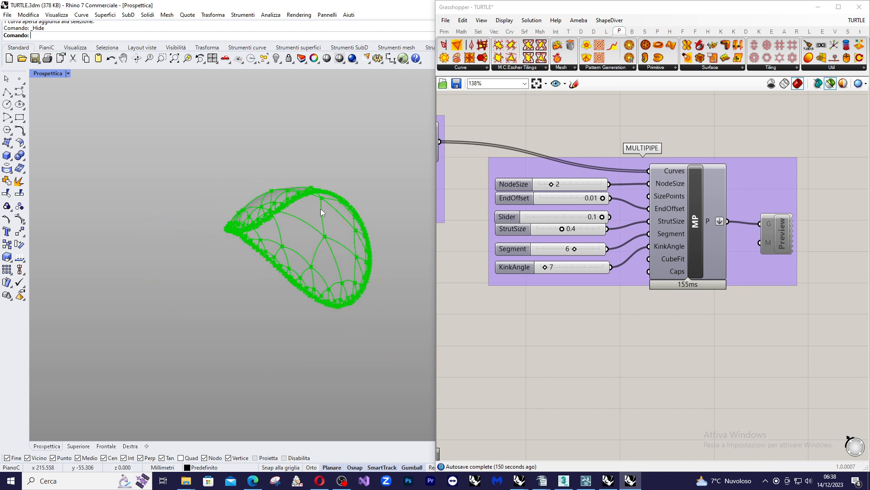
{"action": "scroll", "coordinate": [751, 167], "scroll_direction": "down", "scroll_amount": 5}
{"action": "scroll", "coordinate": [540, 119], "scroll_direction": "up", "scroll_amount": 3}
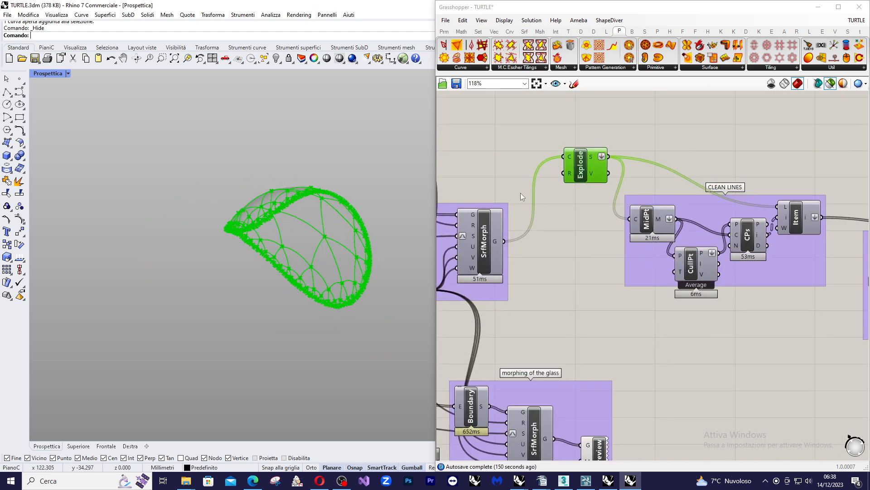
{"action": "scroll", "coordinate": [540, 178], "scroll_direction": "up", "scroll_amount": 2}
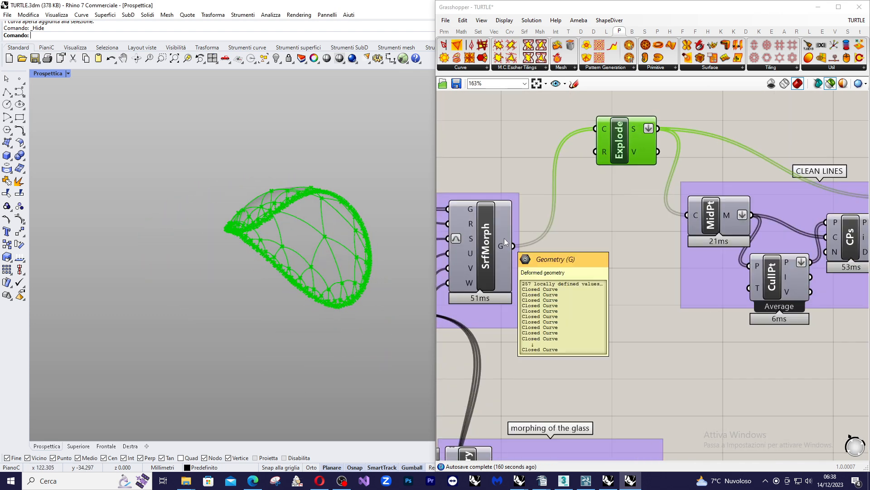
{"action": "right_click_drag", "start_coordinate": [410, 243], "coordinate": [389, 216]}
{"action": "right_click_drag", "start_coordinate": [322, 205], "coordinate": [358, 228]}
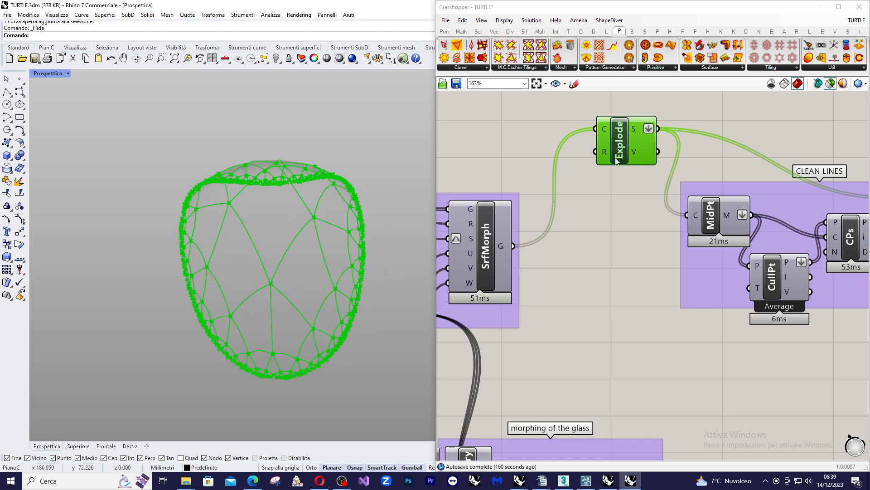
{"action": "left_click_drag", "start_coordinate": [630, 129], "coordinate": [615, 148]}
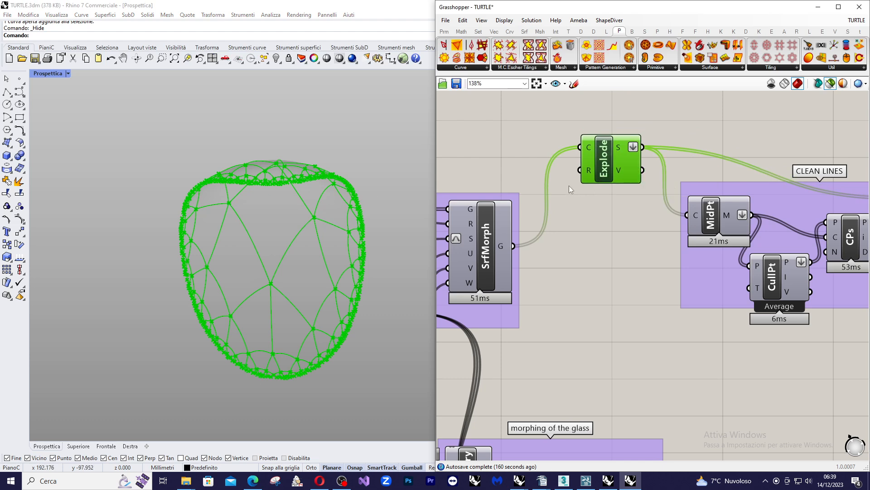
Examine the CLEAN LINES group by highlighting the MidPt midpoints on the dome, and return to the exploded segments.
{"action": "scroll", "coordinate": [569, 182], "scroll_direction": "down", "scroll_amount": 2}
{"action": "scroll", "coordinate": [837, 169], "scroll_direction": "up", "scroll_amount": 2}
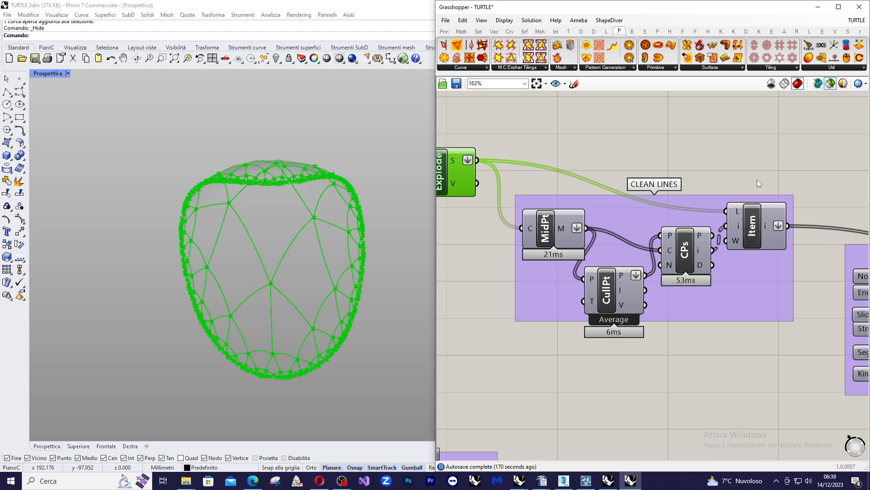
{"action": "right_click_drag", "start_coordinate": [264, 252], "coordinate": [284, 209]}
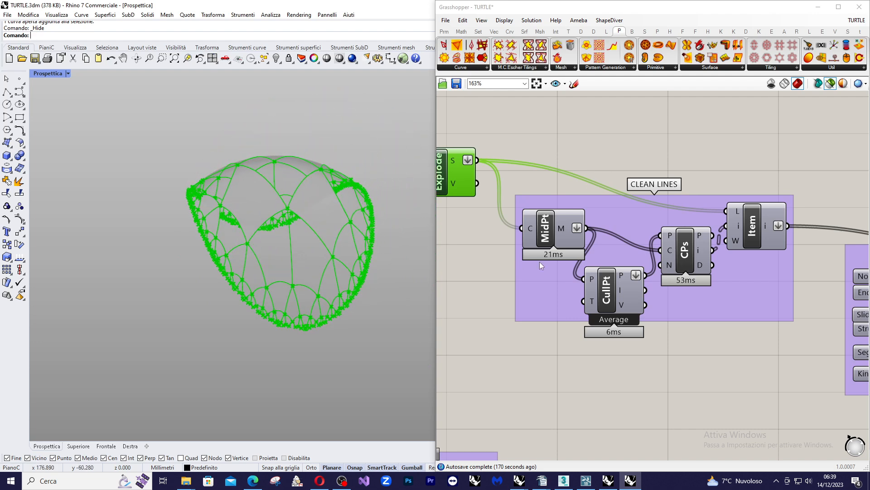
{"action": "right_click_drag", "start_coordinate": [306, 213], "coordinate": [324, 236]}
{"action": "scroll", "coordinate": [256, 185], "scroll_direction": "up", "scroll_amount": 5}
{"action": "scroll", "coordinate": [579, 160], "scroll_direction": "down", "scroll_amount": 1}
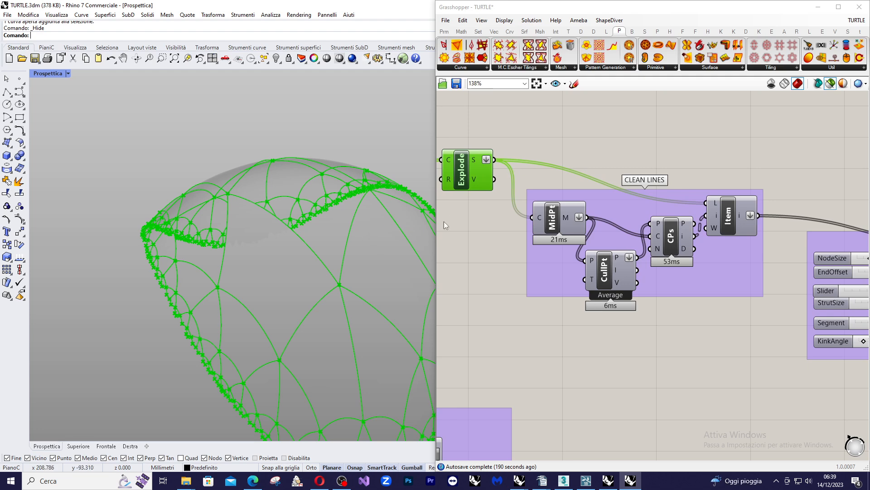
{"action": "left_click", "coordinate": [562, 220]}
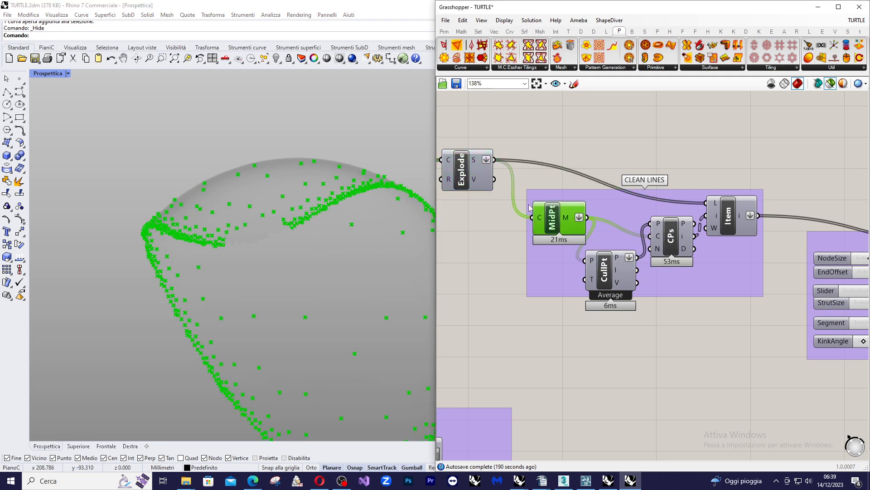
{"action": "left_click", "coordinate": [473, 182]}
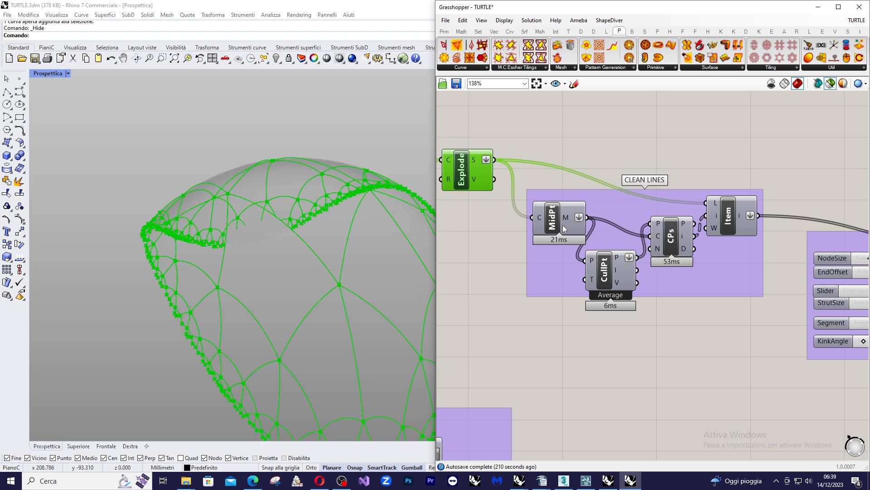
Read the output data of MidPt and CullPt and the Explode segments list, and check the CPs connections.
{"action": "mouse_move", "coordinate": [565, 223]}
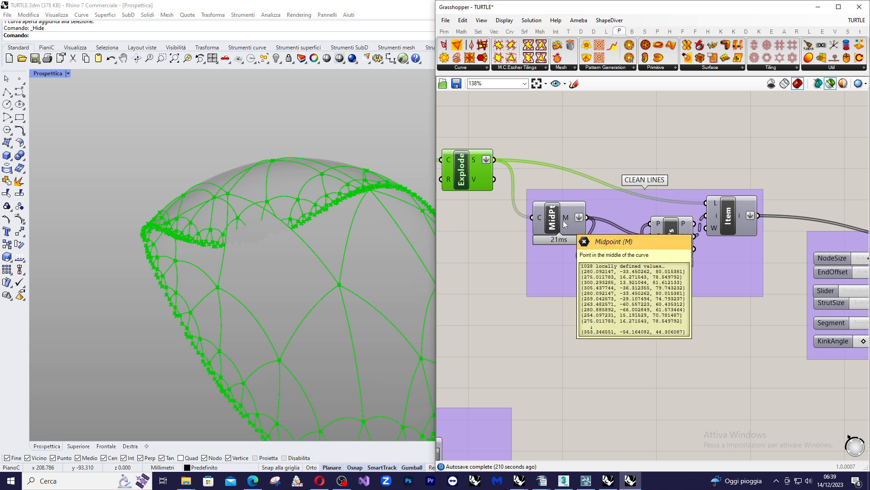
{"action": "mouse_move", "coordinate": [621, 259]}
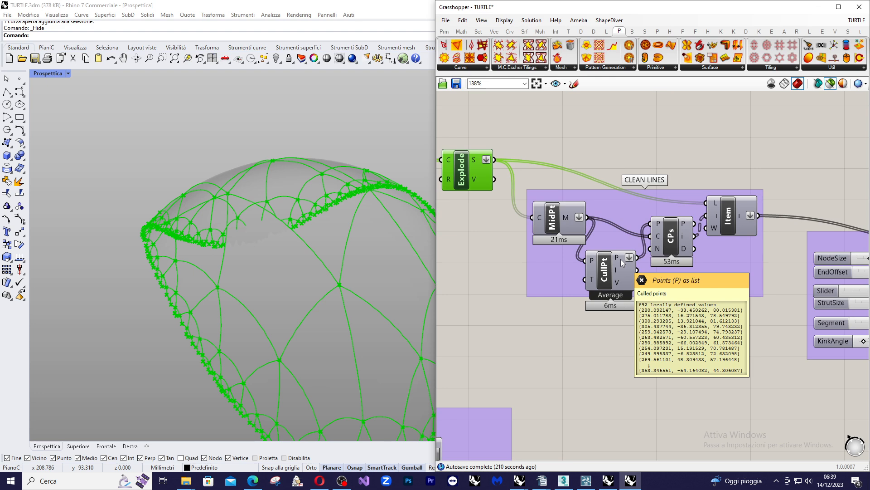
{"action": "mouse_move", "coordinate": [591, 259]}
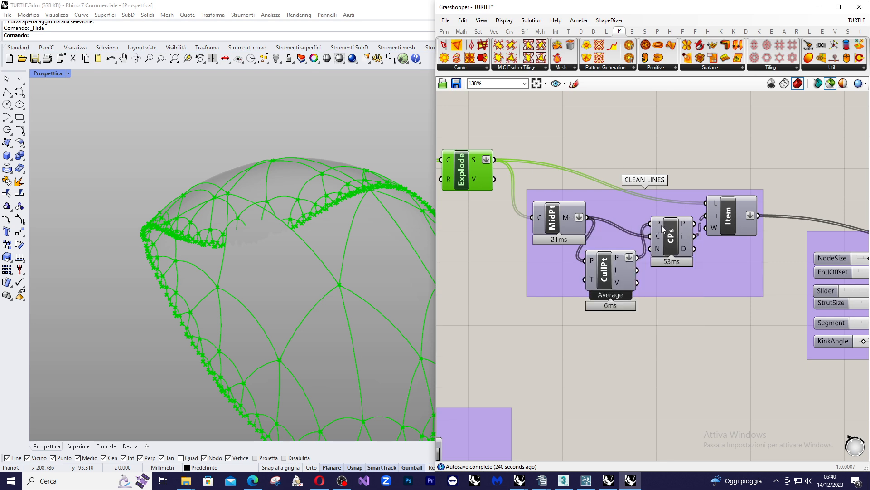
{"action": "mouse_move", "coordinate": [662, 227]}
{"action": "mouse_move", "coordinate": [482, 164]}
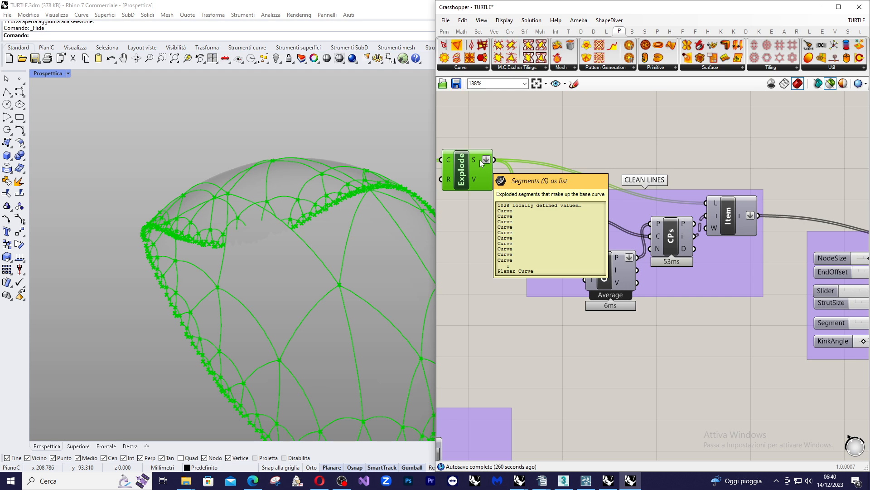
{"action": "scroll", "coordinate": [577, 218], "scroll_direction": "down", "scroll_amount": 2}
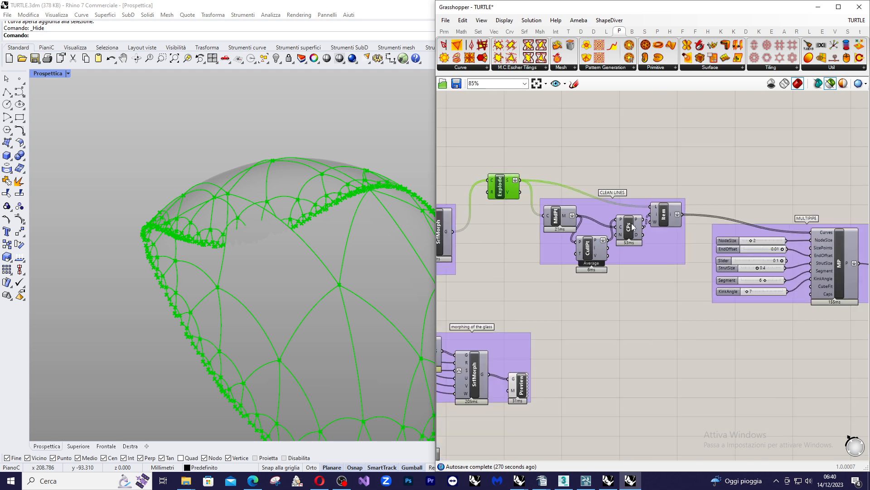
Inspect the exploded curves on the dome and the CLEAN LINES output feeding the MultiPipe curves input.
{"action": "scroll", "coordinate": [649, 225], "scroll_direction": "up", "scroll_amount": 1}
{"action": "scroll", "coordinate": [637, 232], "scroll_direction": "up", "scroll_amount": 2}
{"action": "right_click_drag", "start_coordinate": [330, 216], "coordinate": [237, 217]}
{"action": "scroll", "coordinate": [237, 220], "scroll_direction": "down", "scroll_amount": 3}
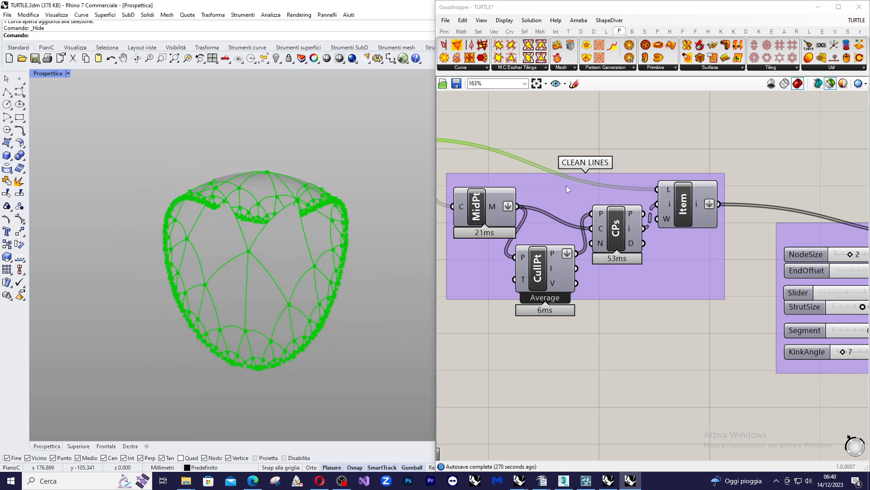
{"action": "scroll", "coordinate": [569, 187], "scroll_direction": "down", "scroll_amount": 2}
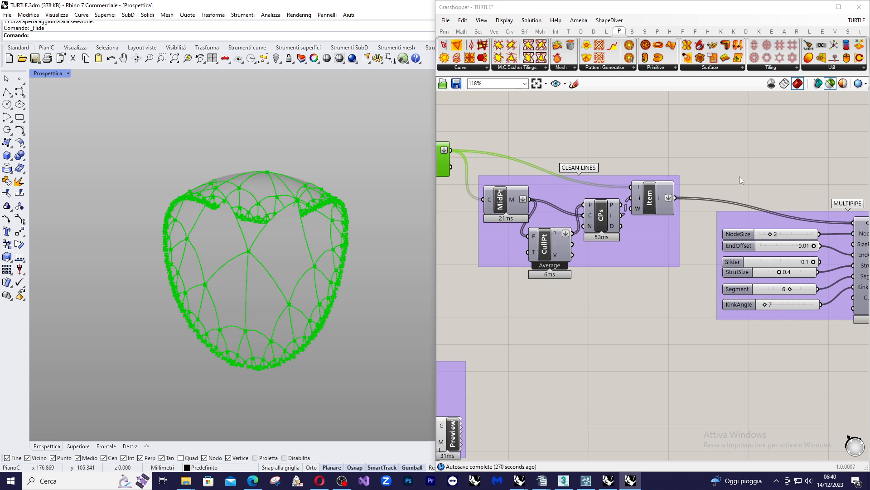
{"action": "scroll", "coordinate": [735, 183], "scroll_direction": "up", "scroll_amount": 3}
{"action": "scroll", "coordinate": [587, 188], "scroll_direction": "down", "scroll_amount": 3}
{"action": "scroll", "coordinate": [824, 216], "scroll_direction": "up", "scroll_amount": 2}
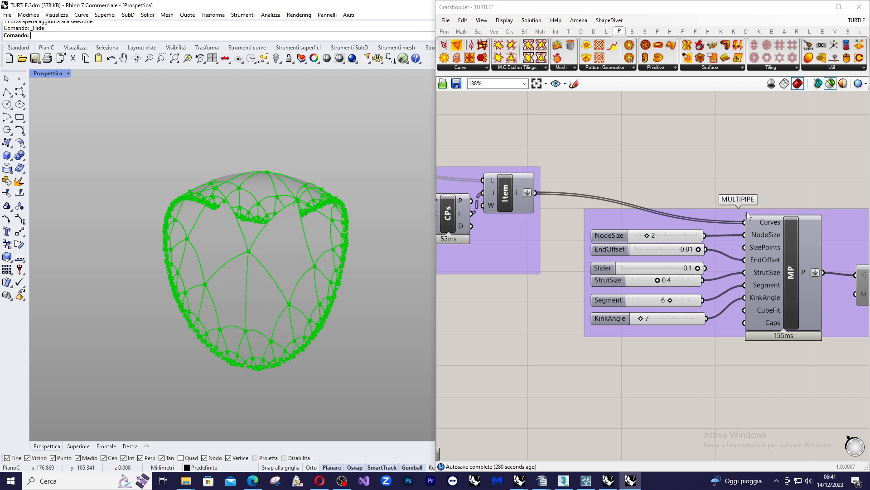
Delete the unconnected slider between EndOffset and StrutSize in the MULTIPIPE group.
{"action": "mouse_move", "coordinate": [755, 224]}
{"action": "scroll", "coordinate": [635, 195], "scroll_direction": "down", "scroll_amount": 1}
{"action": "scroll", "coordinate": [638, 202], "scroll_direction": "up", "scroll_amount": 3}
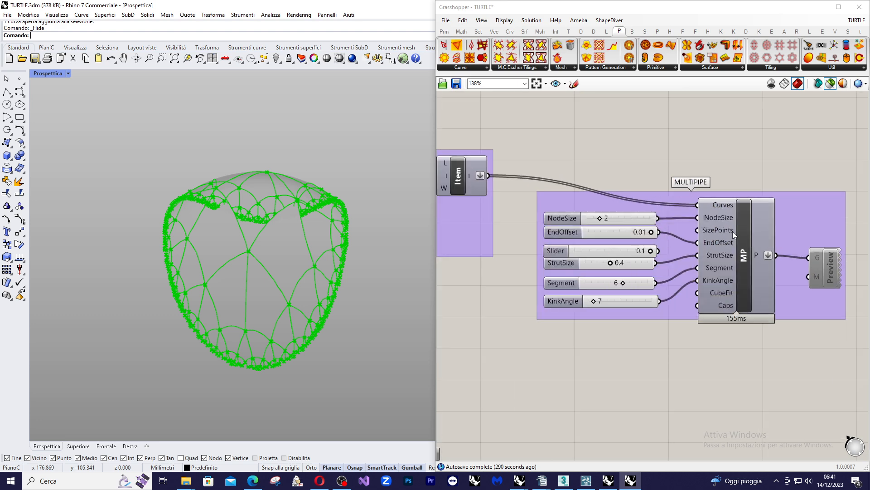
{"action": "left_click", "coordinate": [633, 252]}
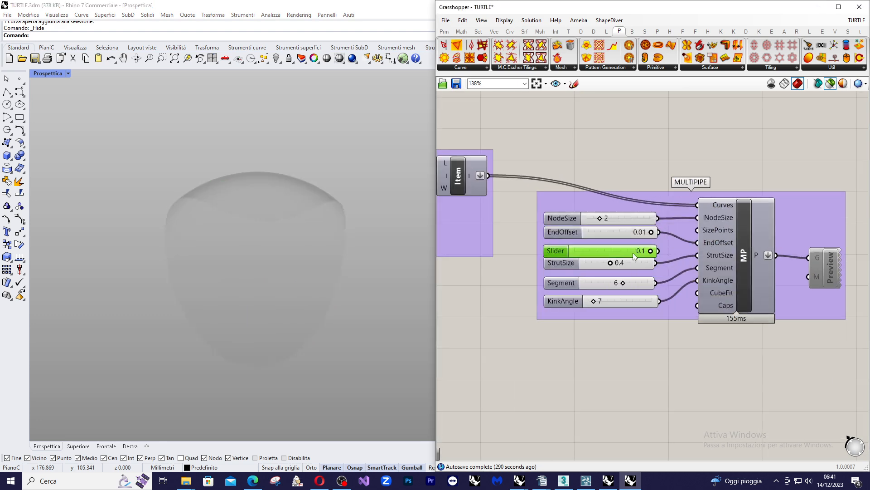
{"action": "key", "text": "Delete"}
Highlight the MultiPipe component's output and inspect the piped structure on the dome from several angles.
{"action": "left_click", "coordinate": [741, 247]}
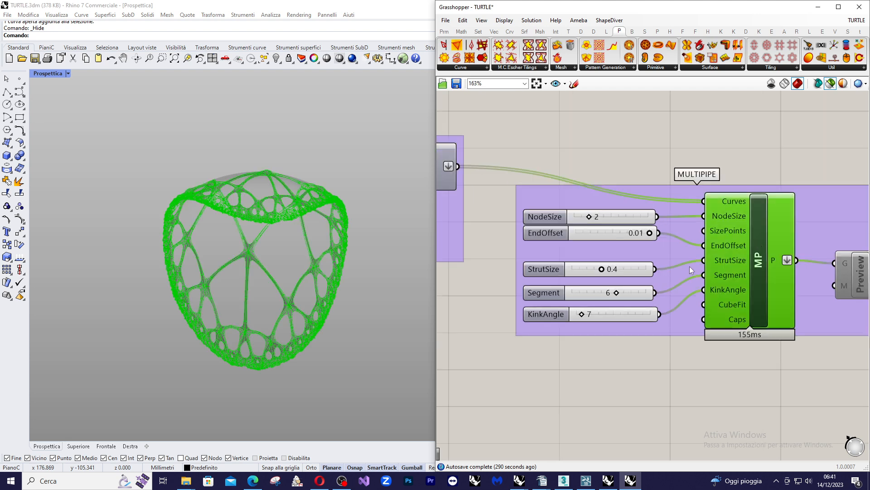
{"action": "scroll", "coordinate": [607, 231], "scroll_direction": "up", "scroll_amount": 2}
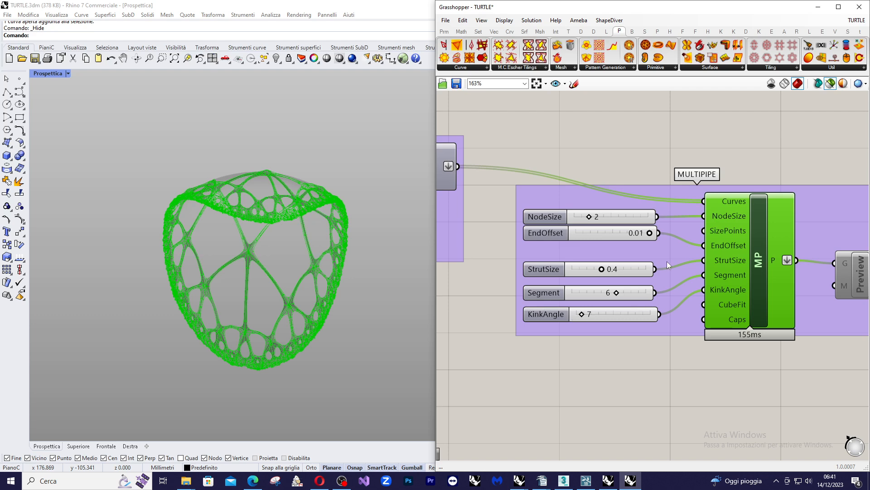
{"action": "right_click_drag", "start_coordinate": [397, 240], "coordinate": [355, 281]}
{"action": "scroll", "coordinate": [355, 282], "scroll_direction": "up", "scroll_amount": 5}
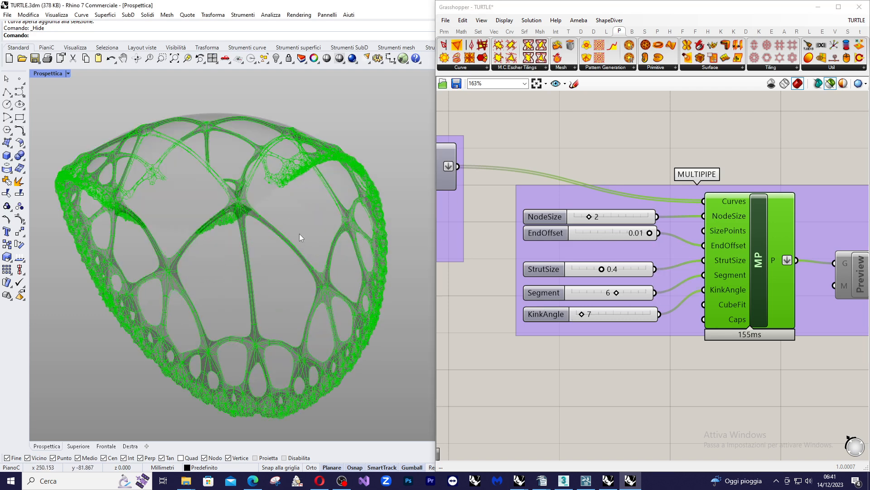
{"action": "right_click_drag", "start_coordinate": [274, 228], "coordinate": [361, 276]}
{"action": "scroll", "coordinate": [362, 247], "scroll_direction": "down", "scroll_amount": 3}
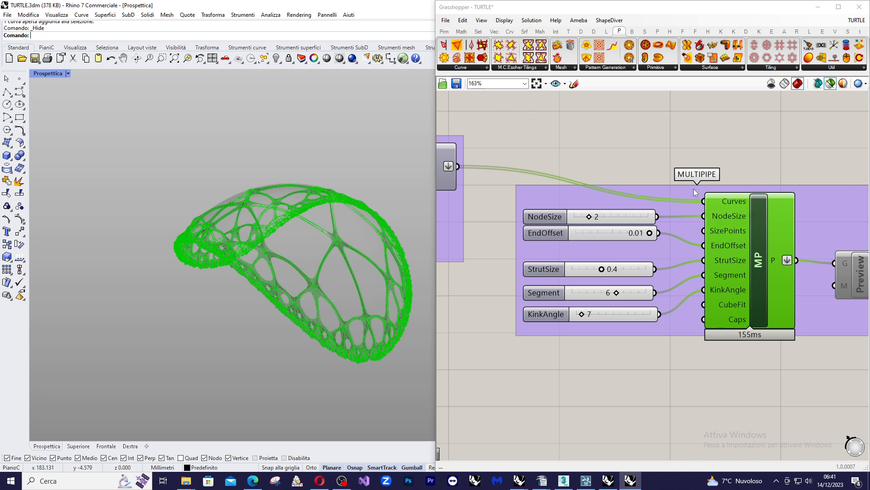
{"action": "scroll", "coordinate": [781, 145], "scroll_direction": "down", "scroll_amount": 2}
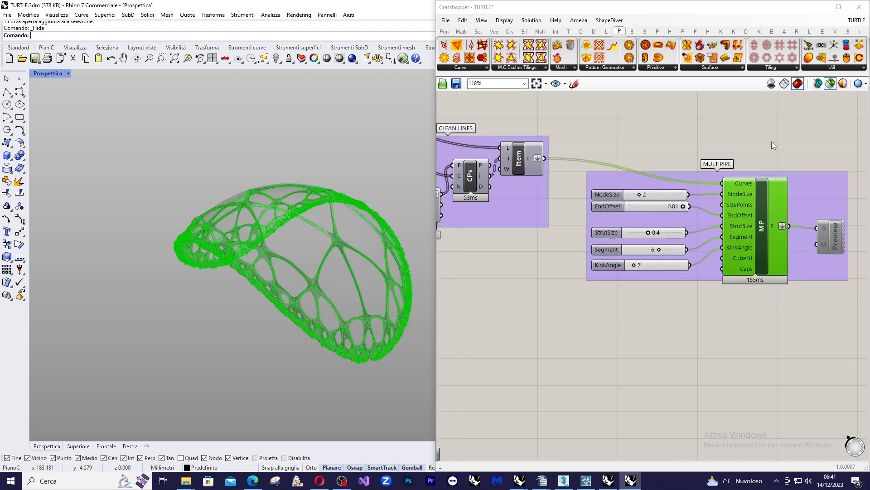
Enable the Preview component at the end of the MULTIPIPE group.
{"action": "scroll", "coordinate": [834, 229], "scroll_direction": "up", "scroll_amount": 3}
{"action": "right_click", "coordinate": [838, 238]}
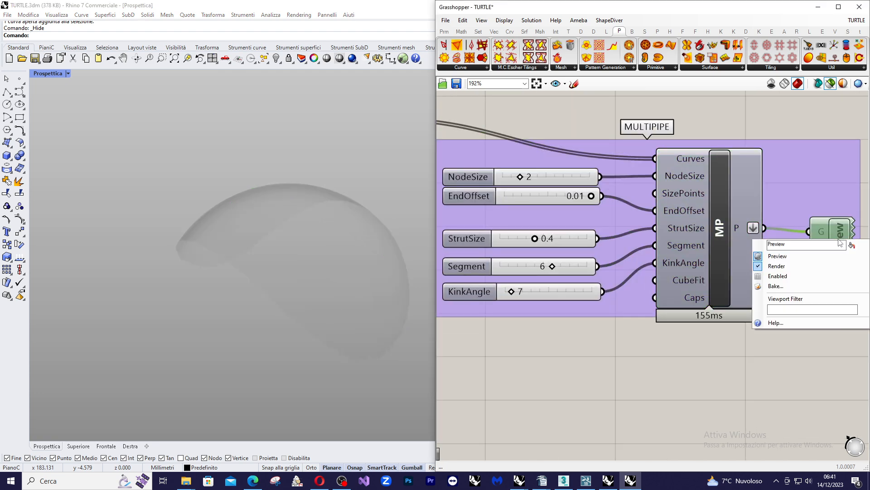
{"action": "left_click", "coordinate": [823, 276]}
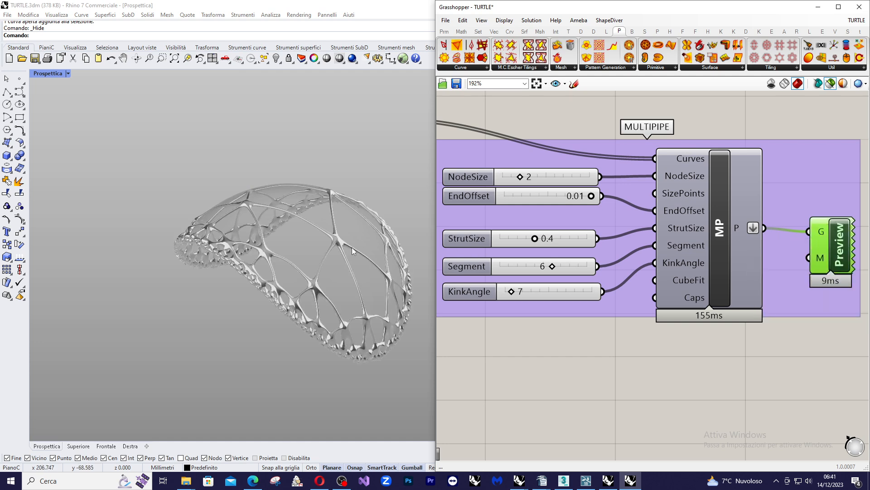
Inspect the shaded MultiPipe struts and nodes on the dome up close and from a distance.
{"action": "scroll", "coordinate": [359, 254], "scroll_direction": "up", "scroll_amount": 3}
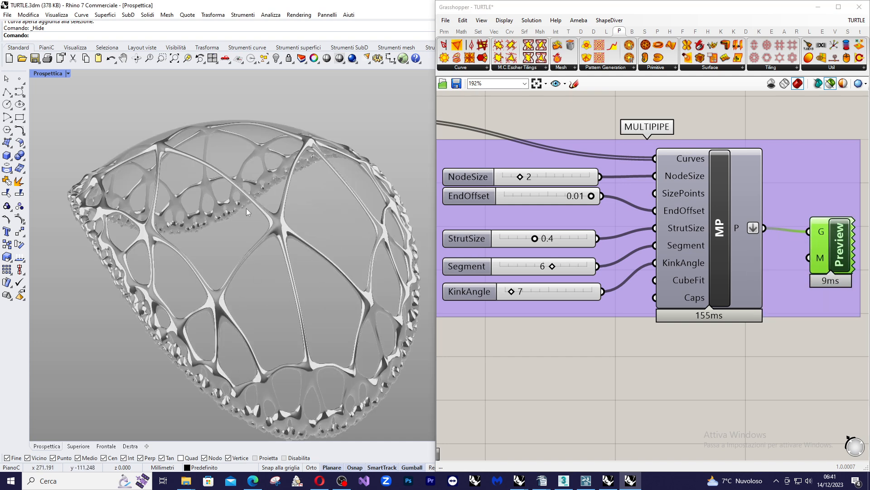
{"action": "scroll", "coordinate": [285, 211], "scroll_direction": "up", "scroll_amount": 2}
{"action": "scroll", "coordinate": [320, 229], "scroll_direction": "down", "scroll_amount": 5}
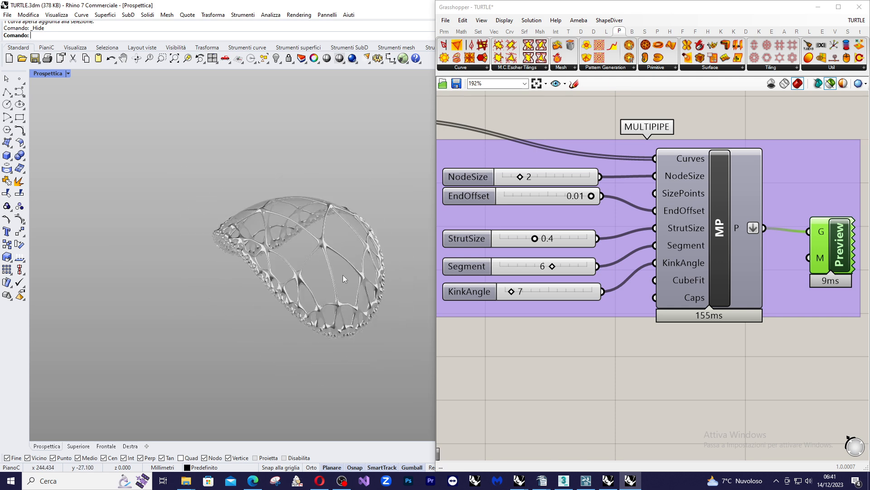
{"action": "scroll", "coordinate": [325, 202], "scroll_direction": "up", "scroll_amount": 2}
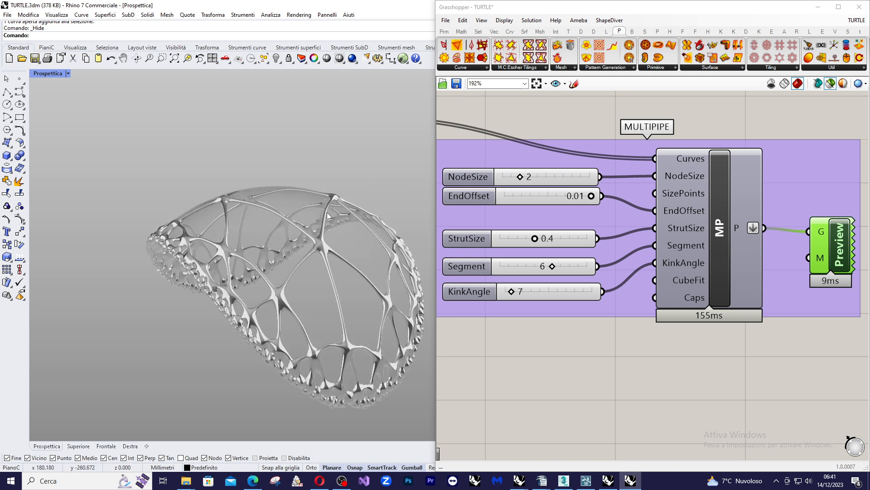
Review the glass morphing group, then trace the connections of the reference box rectangle and the hyperbolic tiling component.
{"action": "scroll", "coordinate": [804, 180], "scroll_direction": "down", "scroll_amount": 6}
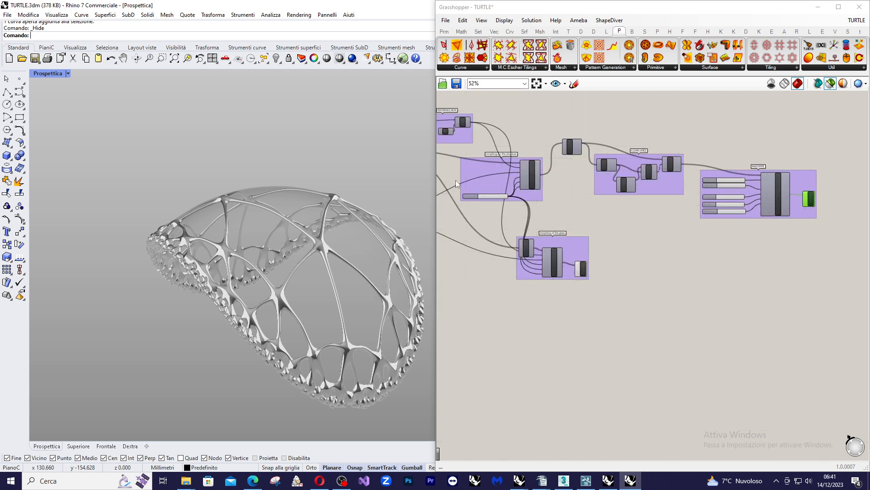
{"action": "scroll", "coordinate": [524, 200], "scroll_direction": "up", "scroll_amount": 4}
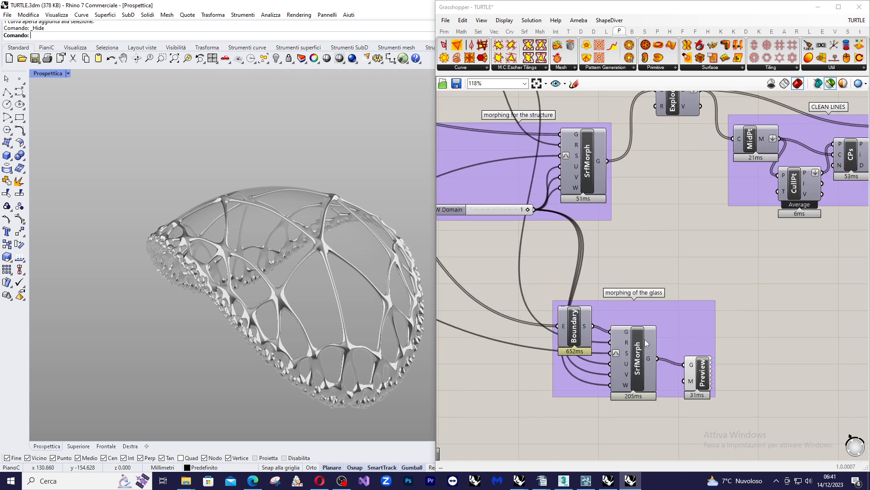
{"action": "scroll", "coordinate": [734, 310], "scroll_direction": "down", "scroll_amount": 3}
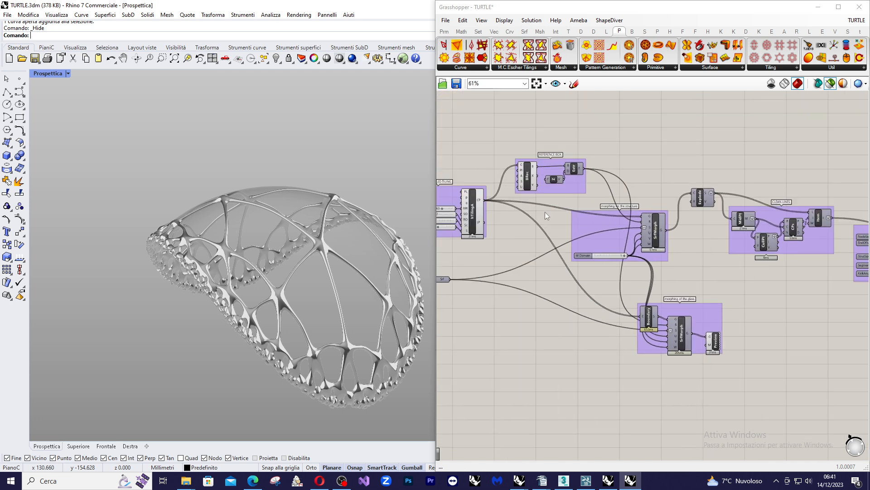
{"action": "scroll", "coordinate": [462, 231], "scroll_direction": "up", "scroll_amount": 2}
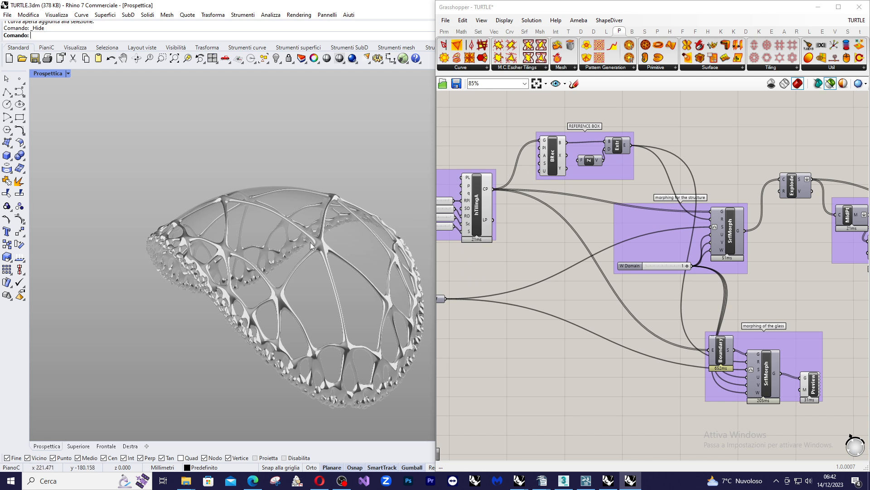
{"action": "left_click", "coordinate": [551, 169]}
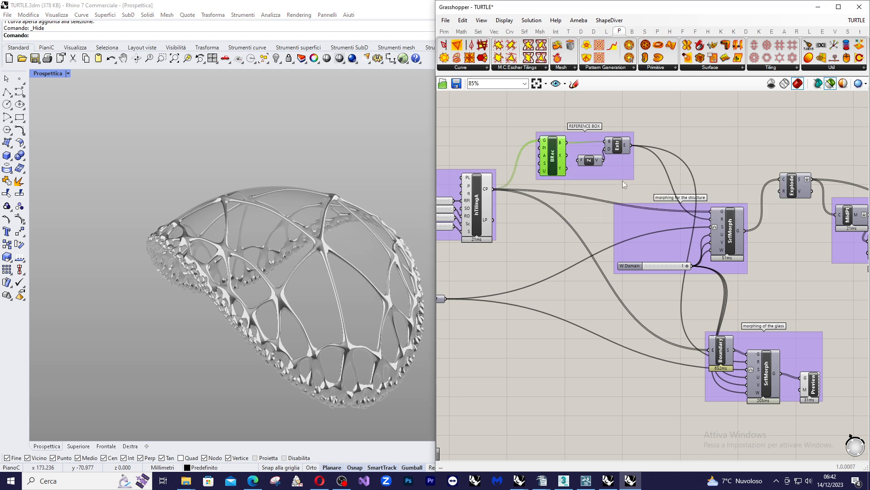
{"action": "left_click", "coordinate": [484, 204]}
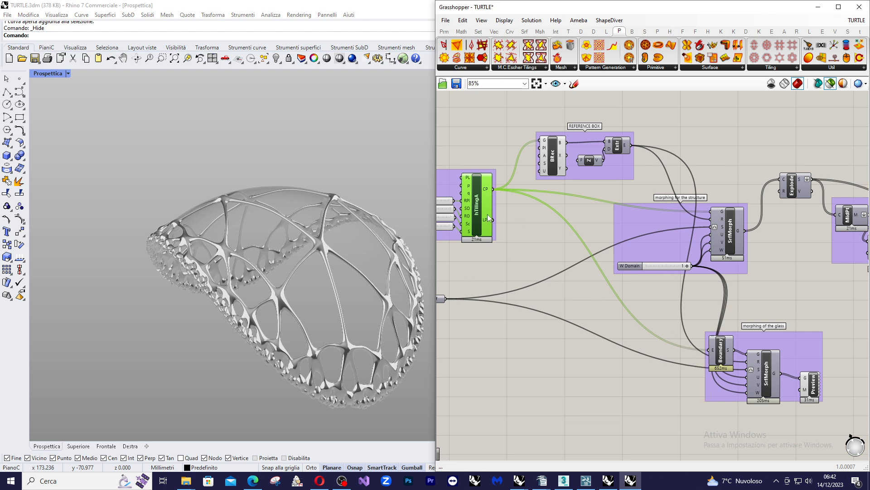
{"action": "mouse_move", "coordinate": [485, 194]}
Highlight the Boundary component of the glass group and examine its flat tiling surfaces in the viewport.
{"action": "left_click", "coordinate": [721, 352]}
{"action": "scroll", "coordinate": [331, 302], "scroll_direction": "down", "scroll_amount": 6}
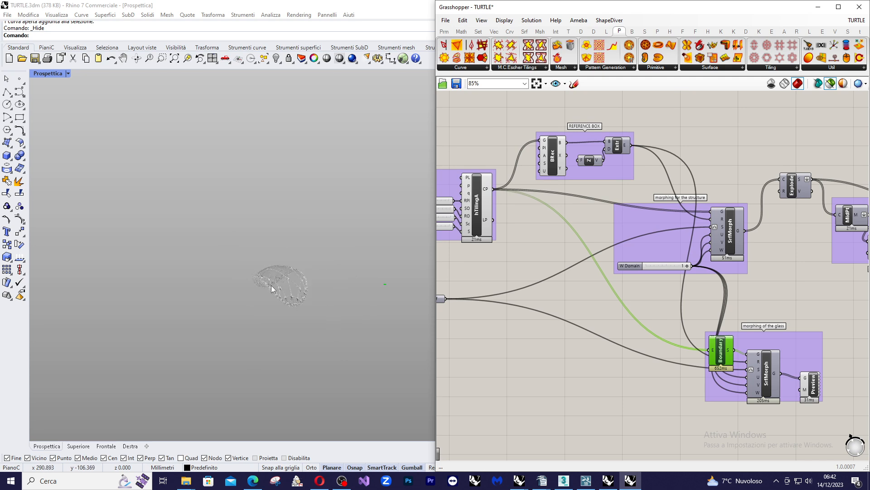
{"action": "scroll", "coordinate": [312, 278], "scroll_direction": "up", "scroll_amount": 2}
{"action": "scroll", "coordinate": [291, 287], "scroll_direction": "up", "scroll_amount": 5}
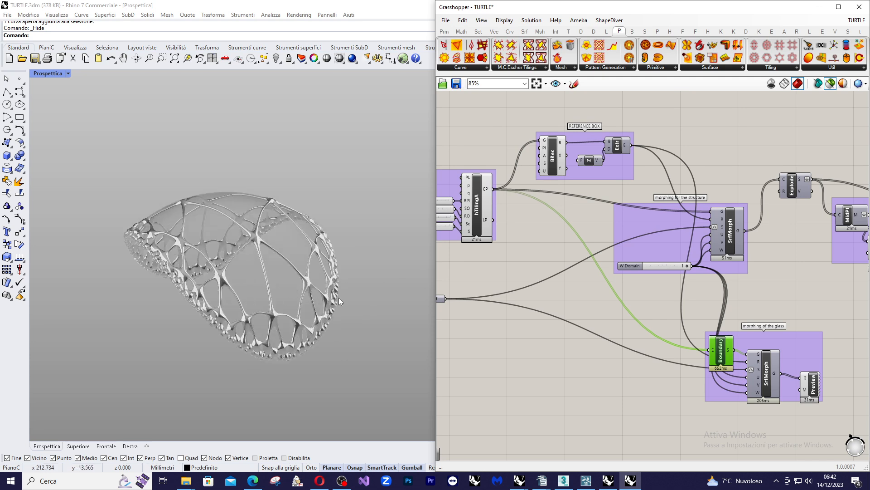
{"action": "scroll", "coordinate": [723, 355], "scroll_direction": "up", "scroll_amount": 3}
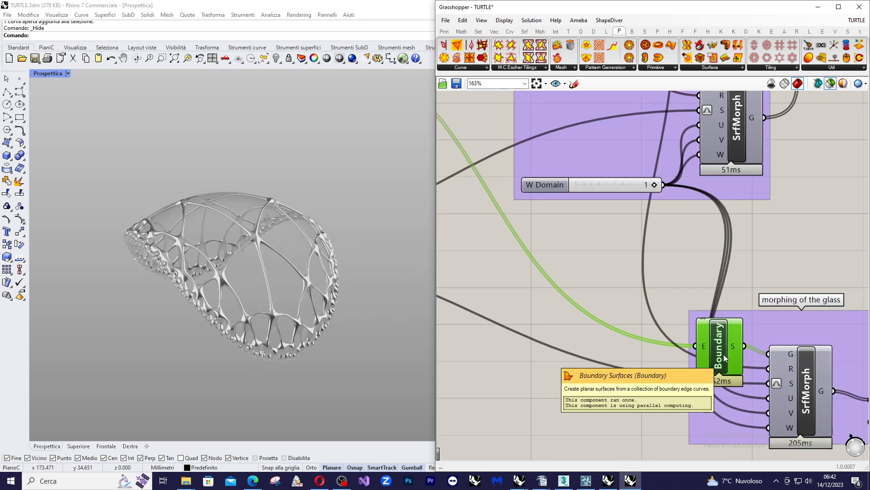
{"action": "scroll", "coordinate": [212, 301], "scroll_direction": "down", "scroll_amount": 5}
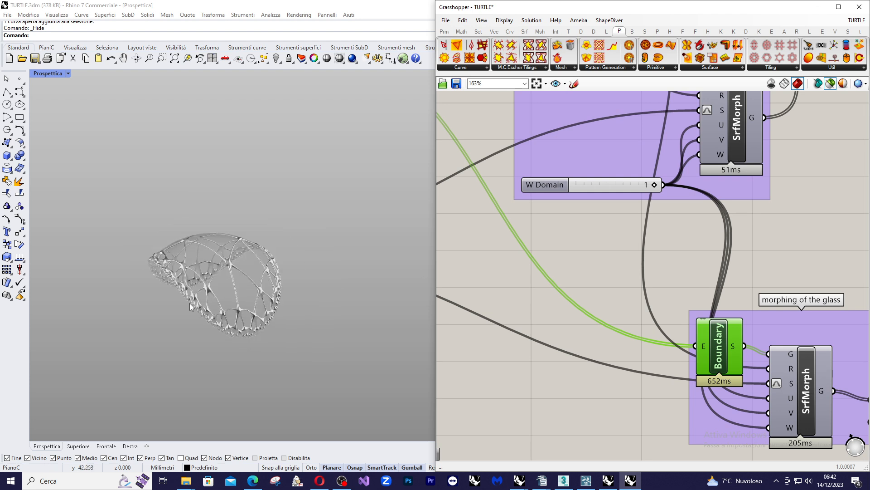
{"action": "scroll", "coordinate": [370, 287], "scroll_direction": "up", "scroll_amount": 1}
{"action": "scroll", "coordinate": [382, 290], "scroll_direction": "down", "scroll_amount": 5}
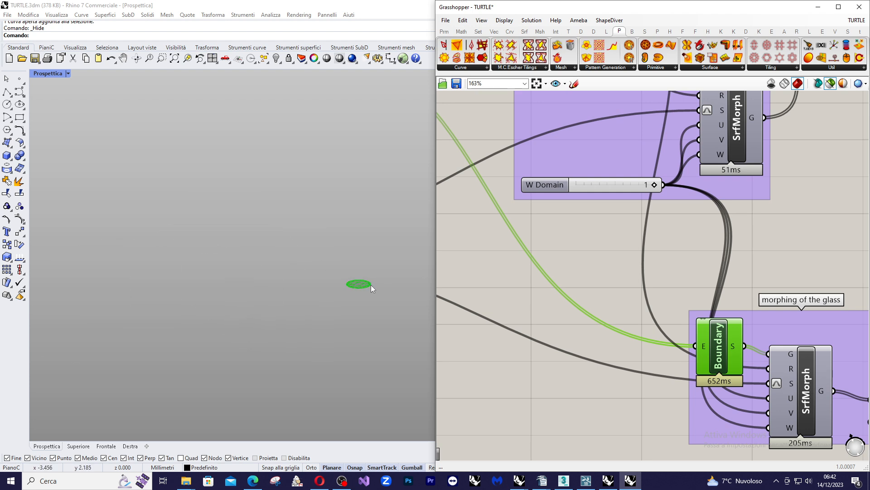
{"action": "scroll", "coordinate": [368, 286], "scroll_direction": "up", "scroll_amount": 6}
{"action": "scroll", "coordinate": [272, 355], "scroll_direction": "down", "scroll_amount": 5}
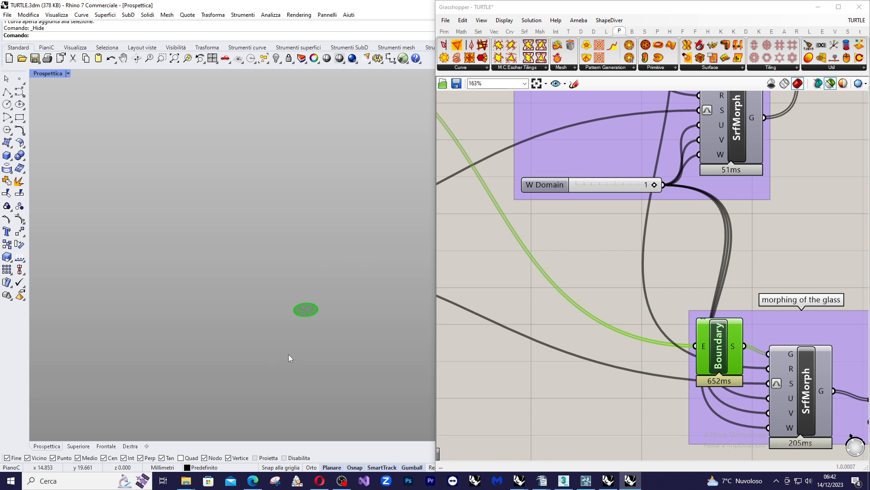
{"action": "scroll", "coordinate": [319, 315], "scroll_direction": "up", "scroll_amount": 6}
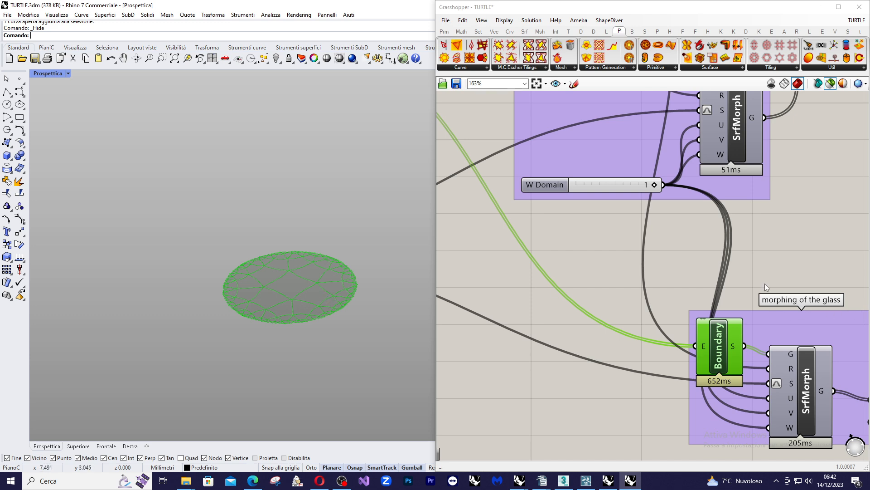
{"action": "scroll", "coordinate": [755, 309], "scroll_direction": "down", "scroll_amount": 3}
{"action": "scroll", "coordinate": [743, 317], "scroll_direction": "up", "scroll_amount": 2}
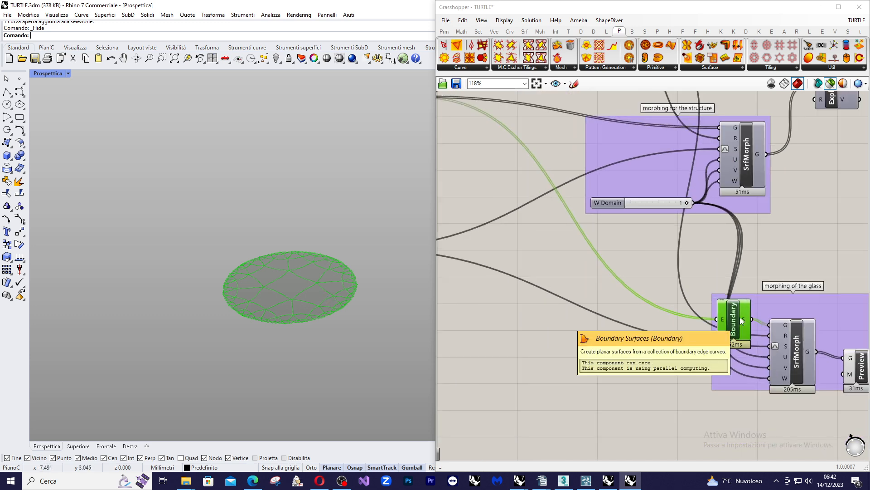
{"action": "mouse_move", "coordinate": [786, 328]}
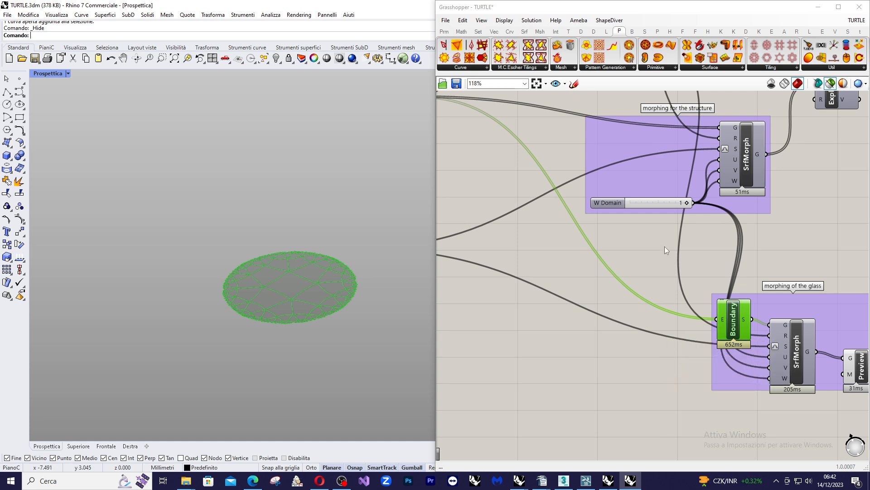
{"action": "scroll", "coordinate": [360, 225], "scroll_direction": "down", "scroll_amount": 1}
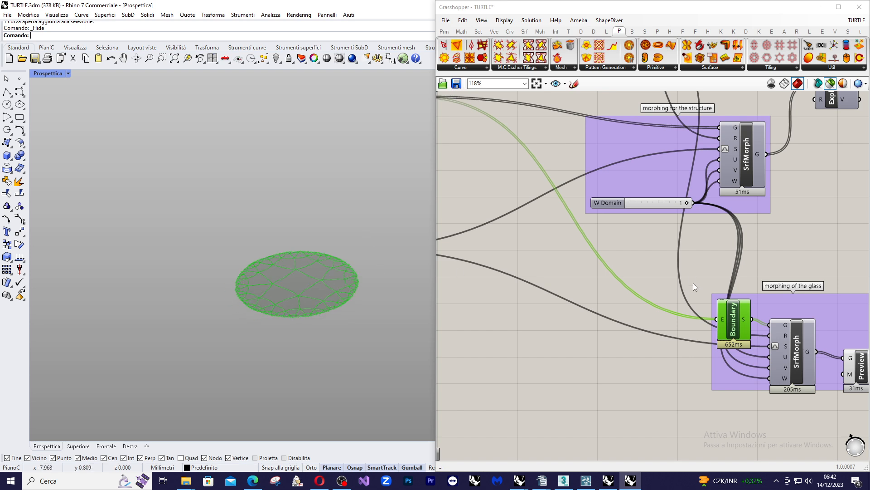
Select the SrfMorph of the structure group and check its input and output connections.
{"action": "scroll", "coordinate": [695, 282], "scroll_direction": "down", "scroll_amount": 3}
{"action": "scroll", "coordinate": [735, 268], "scroll_direction": "up", "scroll_amount": 3}
{"action": "left_click", "coordinate": [709, 234]}
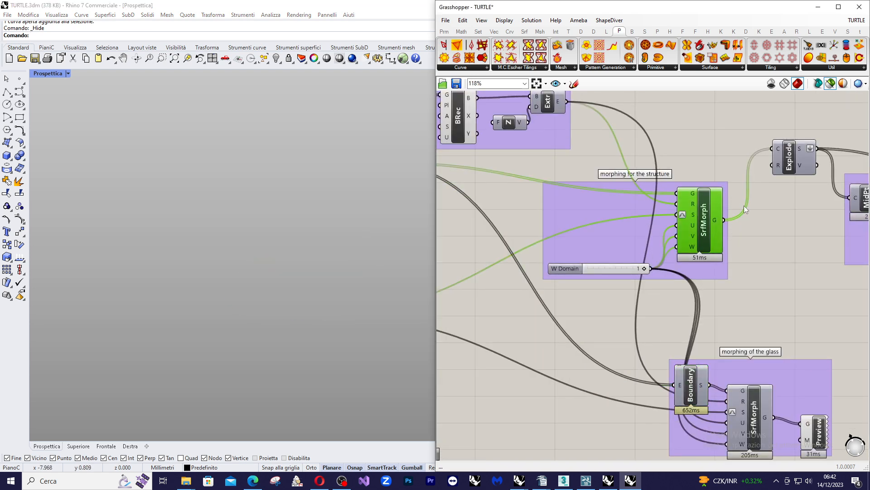
{"action": "scroll", "coordinate": [726, 254], "scroll_direction": "down", "scroll_amount": 3}
{"action": "scroll", "coordinate": [750, 356], "scroll_direction": "up", "scroll_amount": 3}
Highlight the output of the glass group's SrfMorph and inspect the morphed panels between the dome's struts.
{"action": "left_click", "coordinate": [707, 272]}
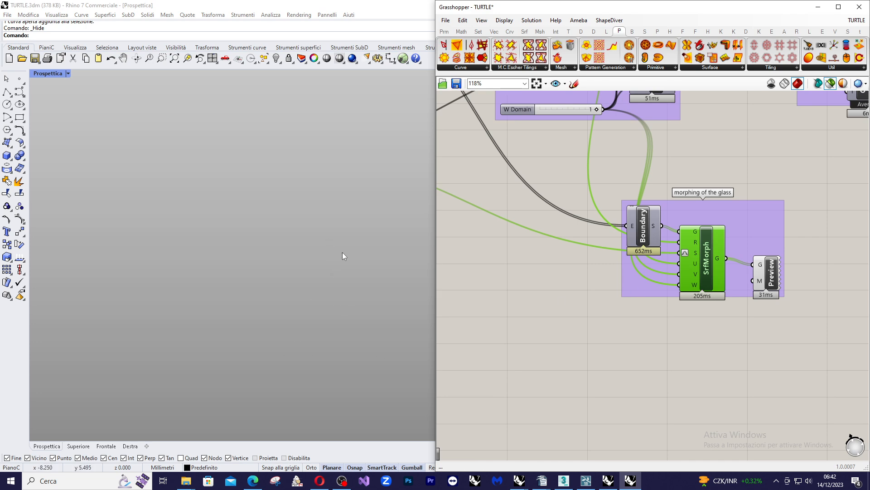
{"action": "scroll", "coordinate": [687, 252], "scroll_direction": "down", "scroll_amount": 3}
{"action": "scroll", "coordinate": [273, 254], "scroll_direction": "down", "scroll_amount": 3}
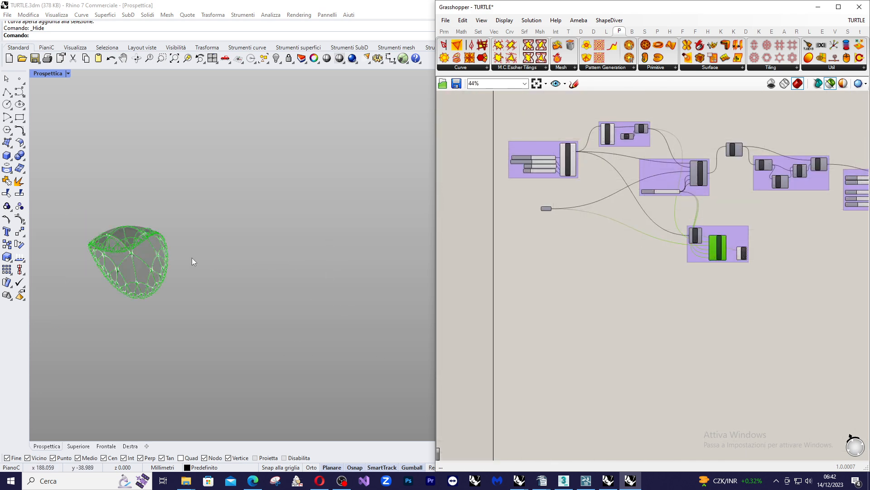
{"action": "scroll", "coordinate": [129, 247], "scroll_direction": "up", "scroll_amount": 5}
{"action": "right_click_drag", "start_coordinate": [315, 251], "coordinate": [372, 238]}
{"action": "scroll", "coordinate": [370, 234], "scroll_direction": "down", "scroll_amount": 2}
{"action": "scroll", "coordinate": [293, 312], "scroll_direction": "up", "scroll_amount": 4}
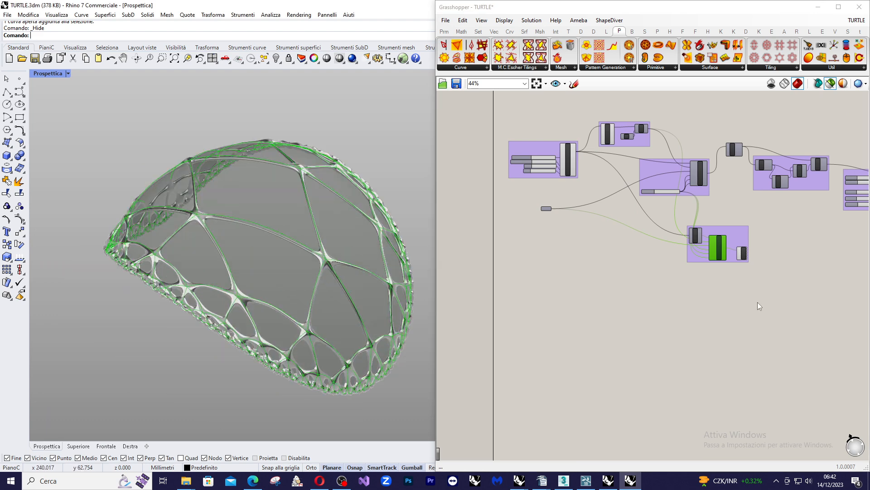
Select the SrfMorph of the glass morphing group and examine its input connections.
{"action": "left_click", "coordinate": [768, 278]}
{"action": "scroll", "coordinate": [716, 237], "scroll_direction": "up", "scroll_amount": 8}
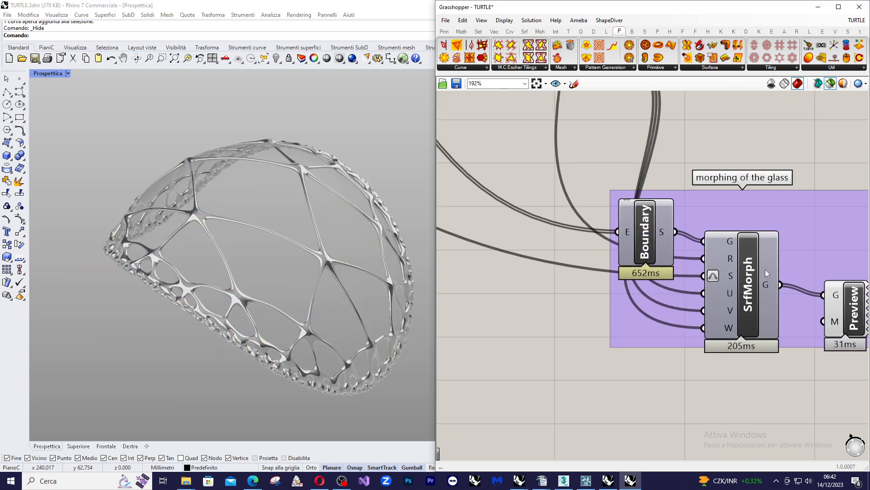
{"action": "left_click", "coordinate": [746, 256]}
{"action": "scroll", "coordinate": [736, 268], "scroll_direction": "down", "scroll_amount": 4}
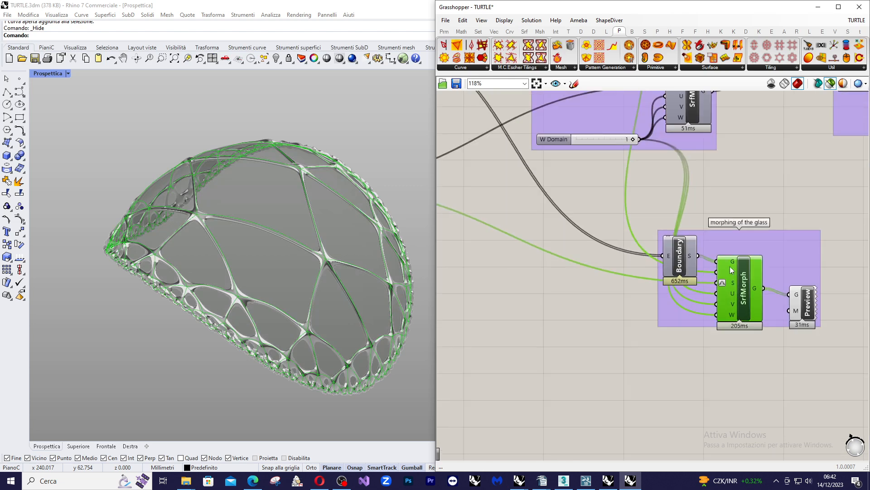
{"action": "scroll", "coordinate": [729, 161], "scroll_direction": "up", "scroll_amount": 1}
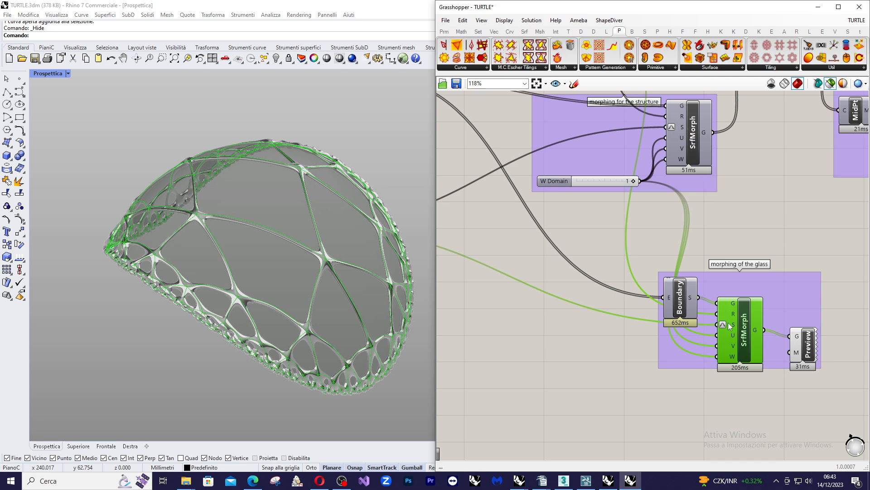
Move the glass group's Boundary component slightly up and away from SrfMorph, and trace its links from the tiling and into SrfMorph.
{"action": "left_click_drag", "start_coordinate": [682, 304], "coordinate": [673, 283]}
{"action": "scroll", "coordinate": [673, 281], "scroll_direction": "down", "scroll_amount": 2}
{"action": "right_click_drag", "start_coordinate": [672, 281], "coordinate": [675, 312]}
{"action": "scroll", "coordinate": [675, 312], "scroll_direction": "up", "scroll_amount": 2}
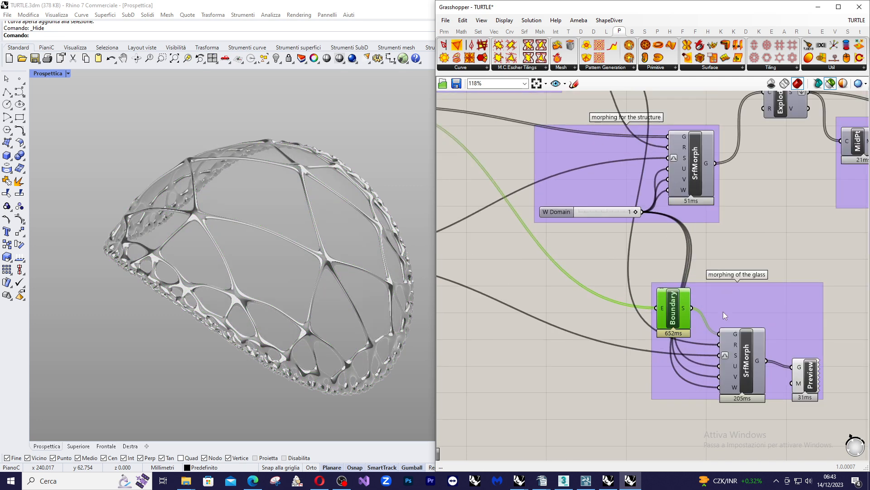
{"action": "scroll", "coordinate": [714, 252], "scroll_direction": "down", "scroll_amount": 2}
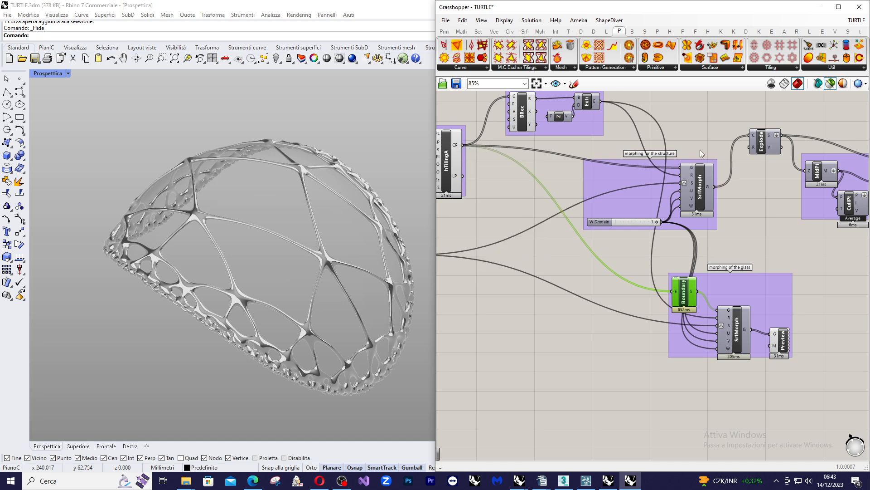
{"action": "scroll", "coordinate": [763, 365], "scroll_direction": "up", "scroll_amount": 2}
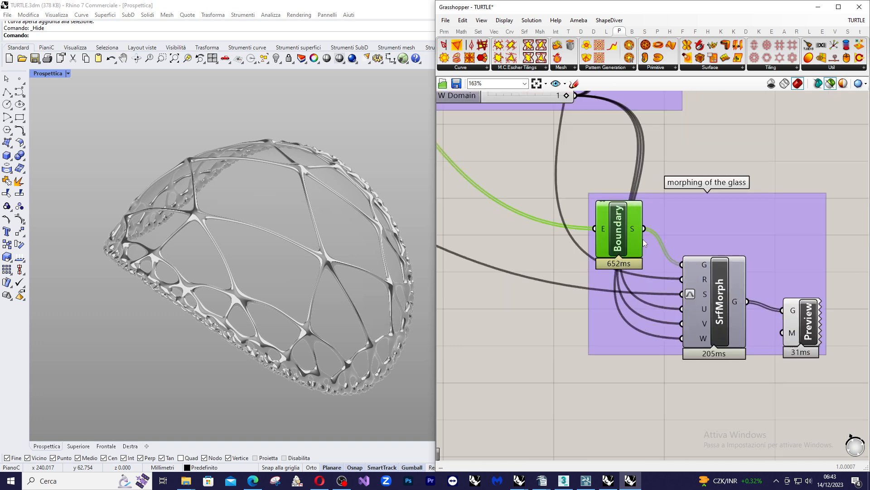
{"action": "mouse_move", "coordinate": [638, 231]}
{"action": "mouse_move", "coordinate": [690, 260]}
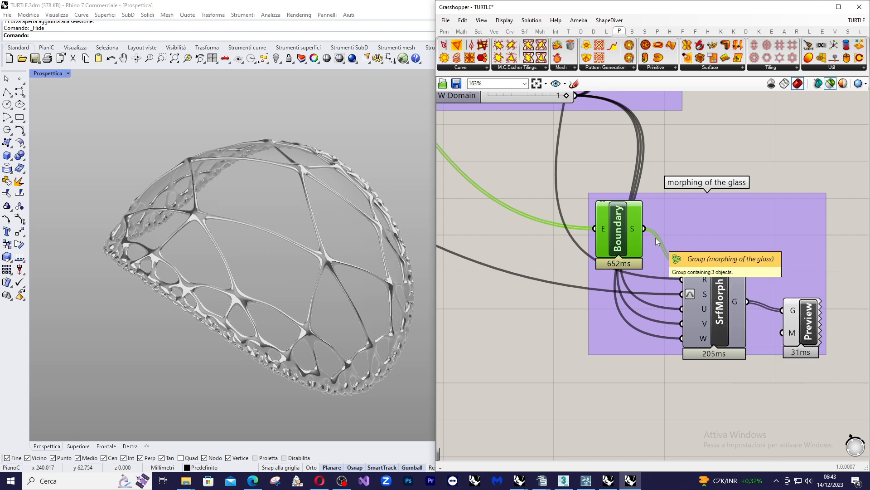
Select the glass group's Preview component, then clear the selection and inspect the dome's transparent glass panels in the viewport.
{"action": "left_click", "coordinate": [800, 322]}
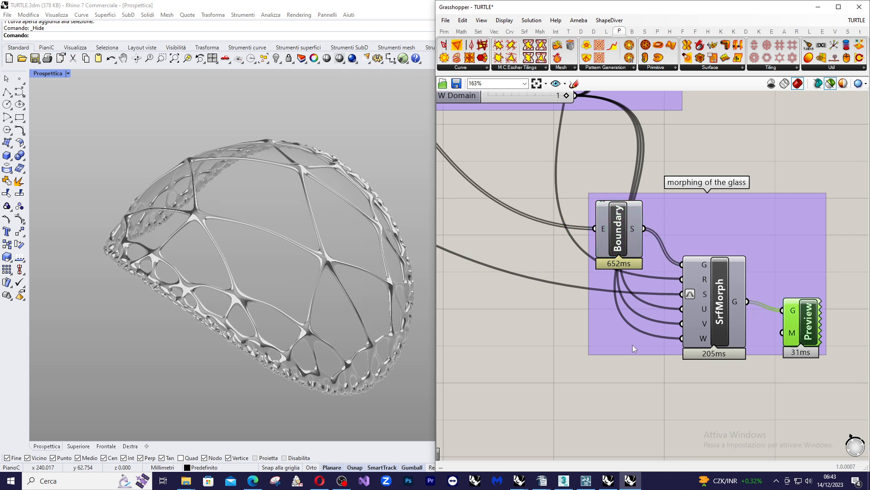
{"action": "right_click_drag", "start_coordinate": [311, 320], "coordinate": [312, 284]}
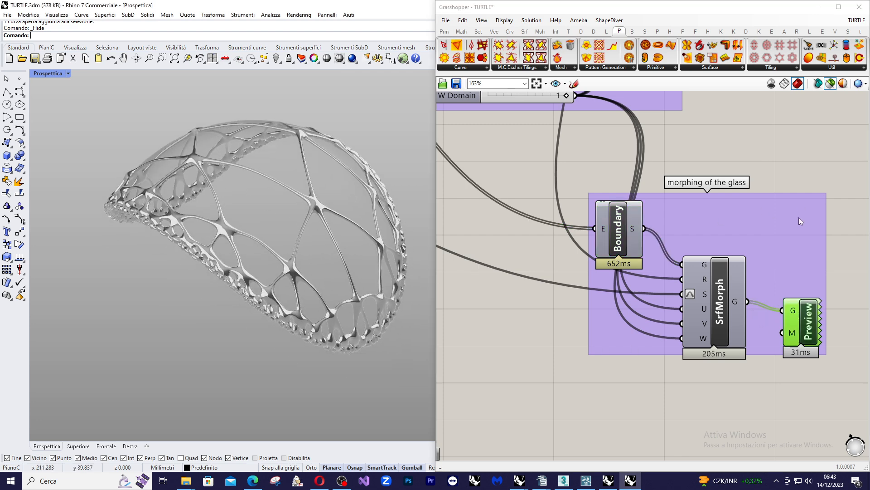
{"action": "scroll", "coordinate": [623, 257], "scroll_direction": "down", "scroll_amount": 3}
{"action": "scroll", "coordinate": [814, 282], "scroll_direction": "up", "scroll_amount": 1}
{"action": "left_click", "coordinate": [775, 308]}
{"action": "scroll", "coordinate": [722, 304], "scroll_direction": "up", "scroll_amount": 2}
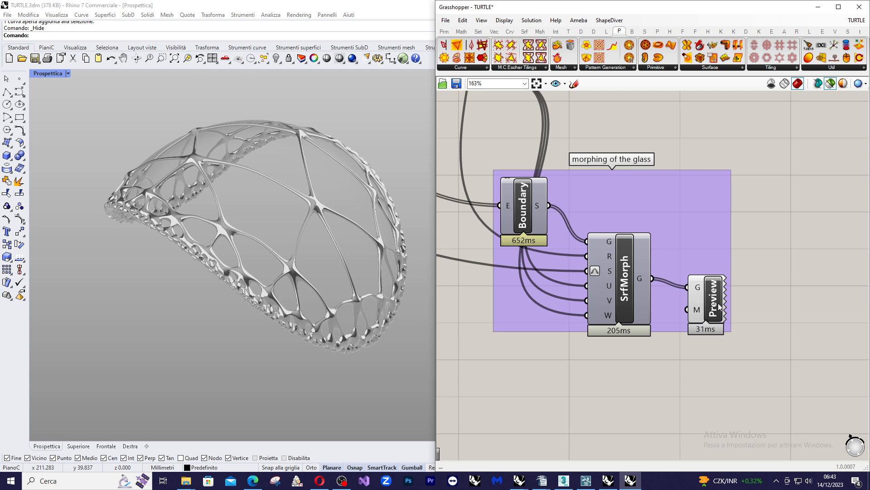
{"action": "right_click_drag", "start_coordinate": [353, 239], "coordinate": [337, 229]}
{"action": "scroll", "coordinate": [673, 257], "scroll_direction": "down", "scroll_amount": 2}
{"action": "scroll", "coordinate": [655, 274], "scroll_direction": "up", "scroll_amount": 2}
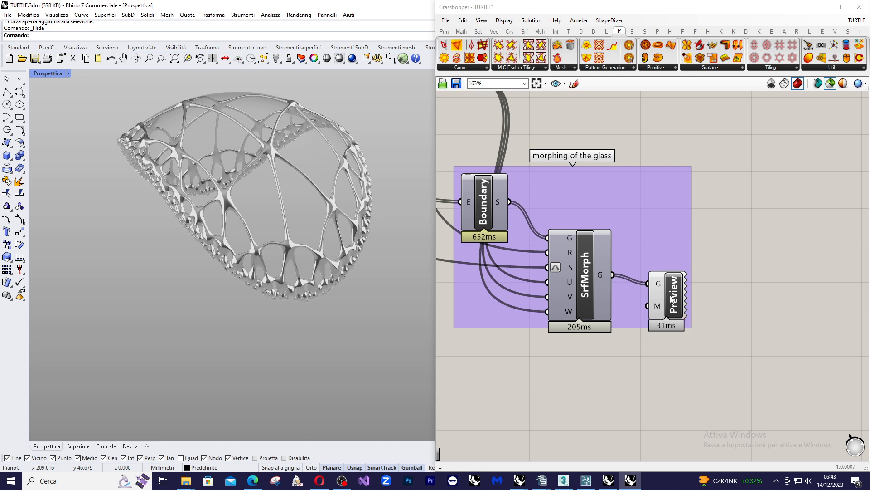
Highlight the glass SrfMorph output on the dome and check the Material input of the Preview component.
{"action": "left_click", "coordinate": [587, 285]}
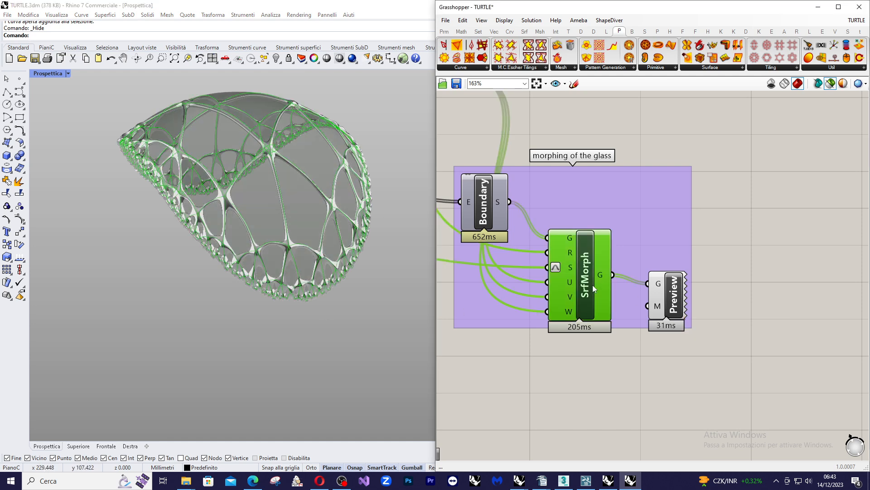
{"action": "scroll", "coordinate": [228, 193], "scroll_direction": "up", "scroll_amount": 2}
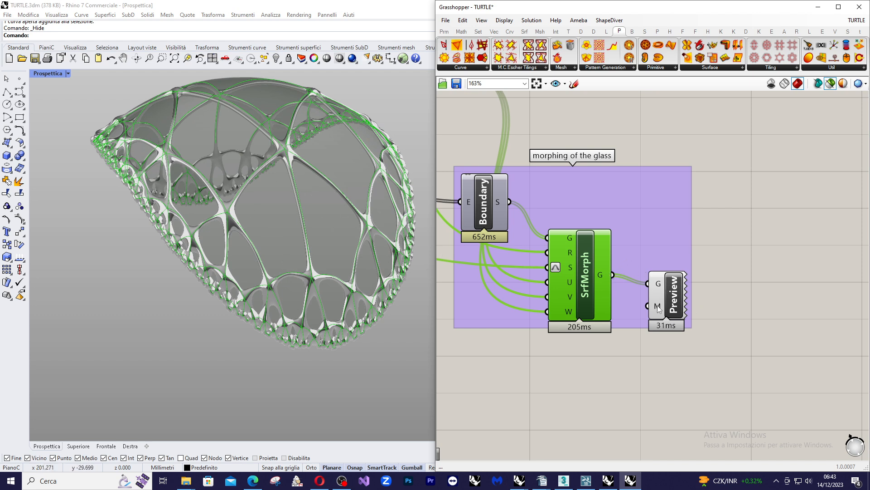
{"action": "mouse_move", "coordinate": [658, 306]}
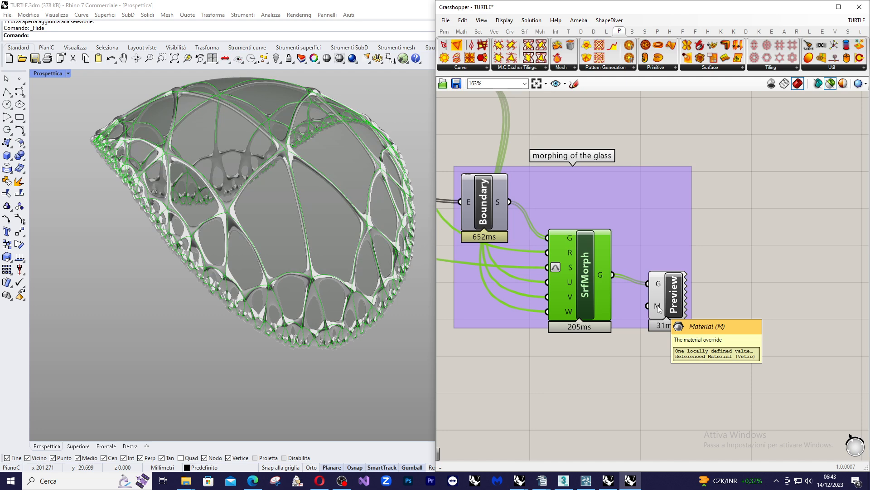
Inspect the highlighted glass panels and surrounding struts from the front and side of the dome.
{"action": "right_click_drag", "start_coordinate": [305, 217], "coordinate": [312, 195]}
{"action": "scroll", "coordinate": [314, 279], "scroll_direction": "down", "scroll_amount": 8}
{"action": "scroll", "coordinate": [306, 227], "scroll_direction": "up", "scroll_amount": 6}
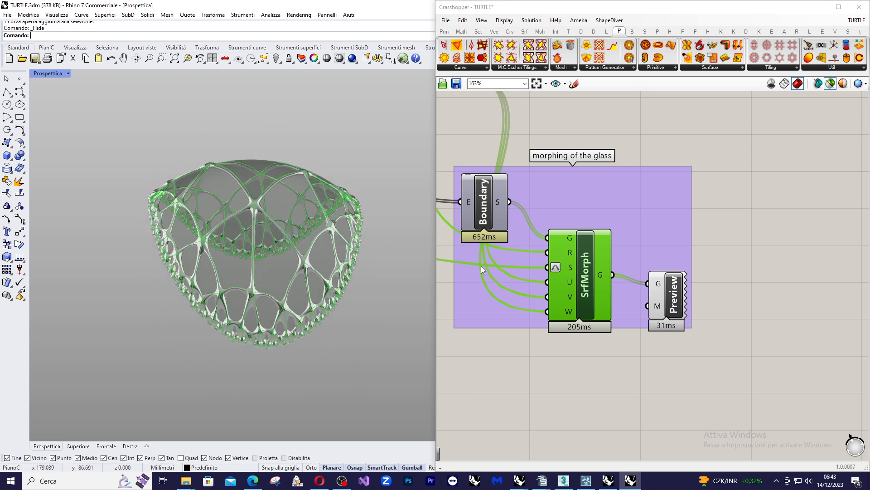
{"action": "scroll", "coordinate": [673, 251], "scroll_direction": "down", "scroll_amount": 2}
{"action": "right_click_drag", "start_coordinate": [204, 252], "coordinate": [290, 257]}
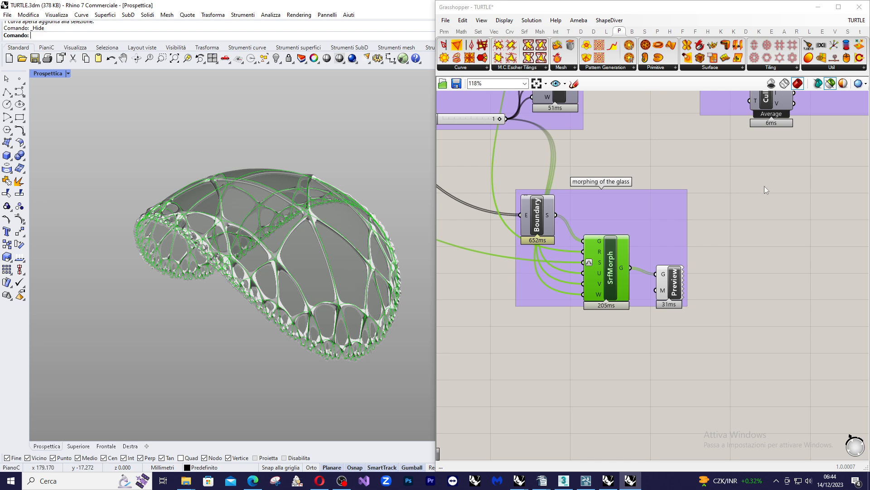
Highlight the Srf parameter feeding both morphs and compare the curved base surface with the dome from several angles.
{"action": "scroll", "coordinate": [681, 266], "scroll_direction": "down", "scroll_amount": 4}
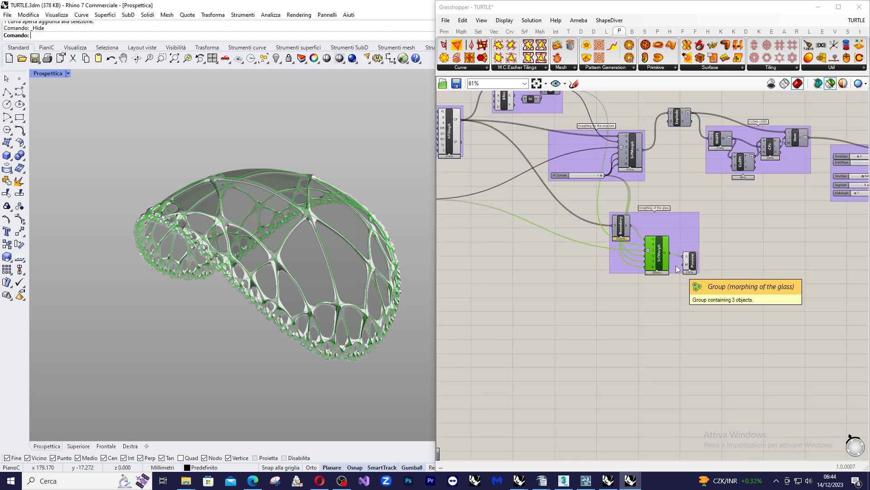
{"action": "scroll", "coordinate": [736, 244], "scroll_direction": "down", "scroll_amount": 2}
{"action": "scroll", "coordinate": [576, 208], "scroll_direction": "up", "scroll_amount": 4}
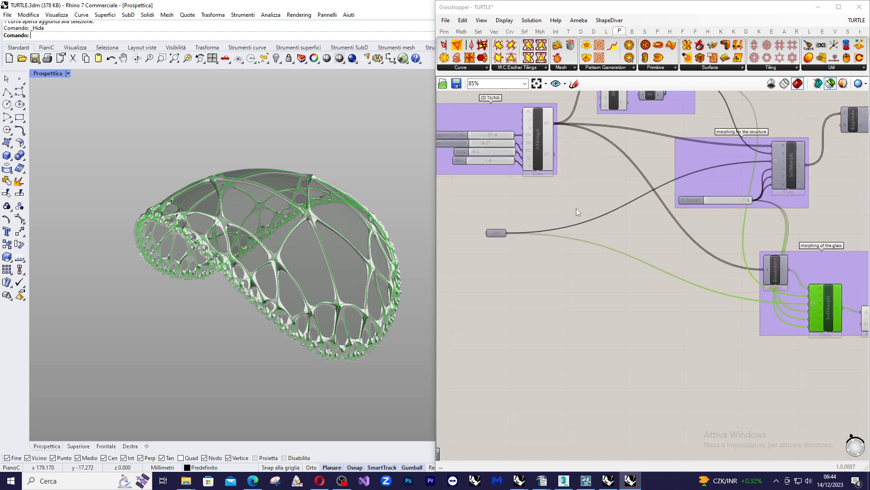
{"action": "left_click", "coordinate": [496, 233]}
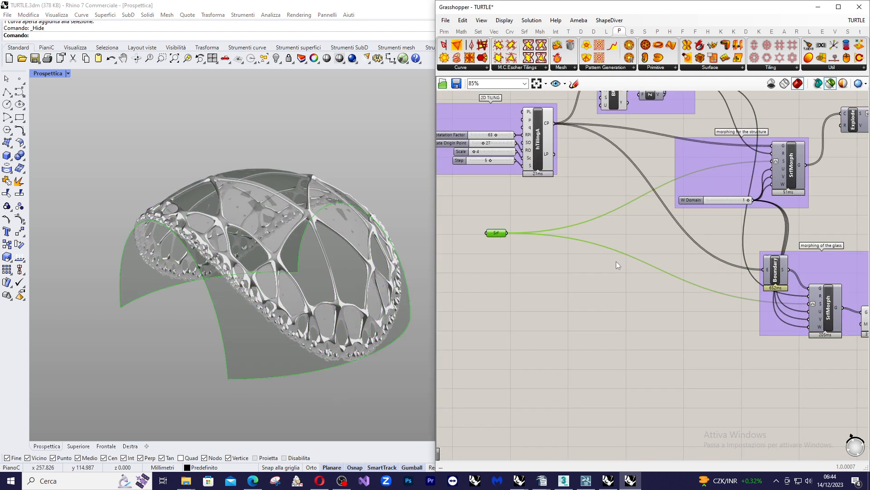
{"action": "scroll", "coordinate": [584, 224], "scroll_direction": "down", "scroll_amount": 3}
{"action": "mouse_move", "coordinate": [392, 235]}
{"action": "right_mouse_down"}
{"action": "mouse_move", "coordinate": [383, 249]}
{"action": "mouse_move", "coordinate": [401, 228]}
{"action": "mouse_move", "coordinate": [356, 237]}
{"action": "mouse_move", "coordinate": [393, 241]}
{"action": "right_mouse_up"}
{"action": "right_click_drag", "start_coordinate": [382, 240], "coordinate": [324, 227]}
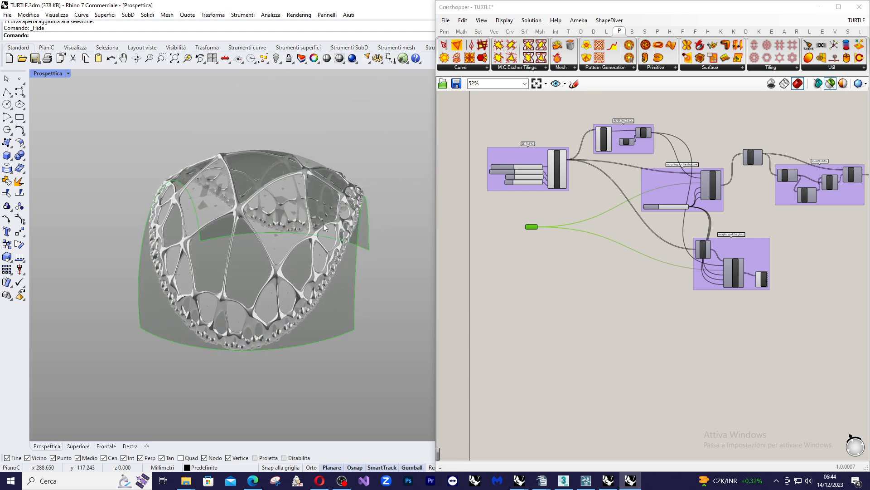
{"action": "right_click_drag", "start_coordinate": [243, 266], "coordinate": [298, 262]}
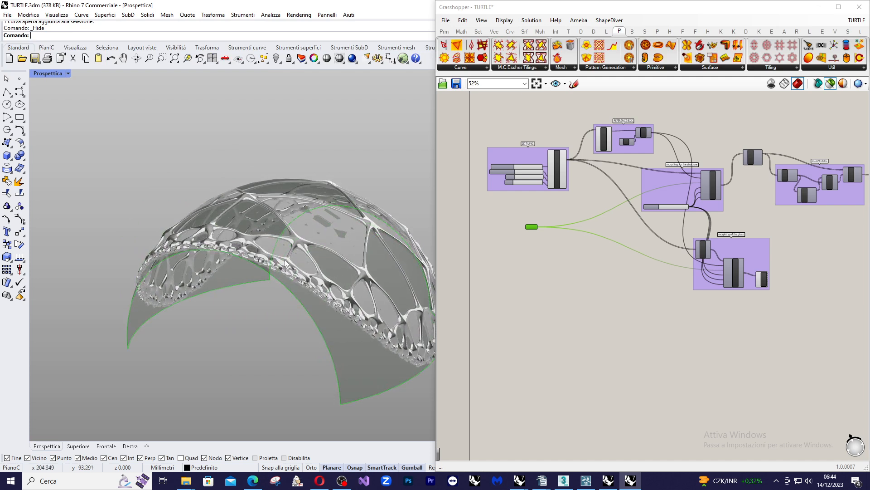
{"action": "scroll", "coordinate": [281, 263], "scroll_direction": "down", "scroll_amount": 2}
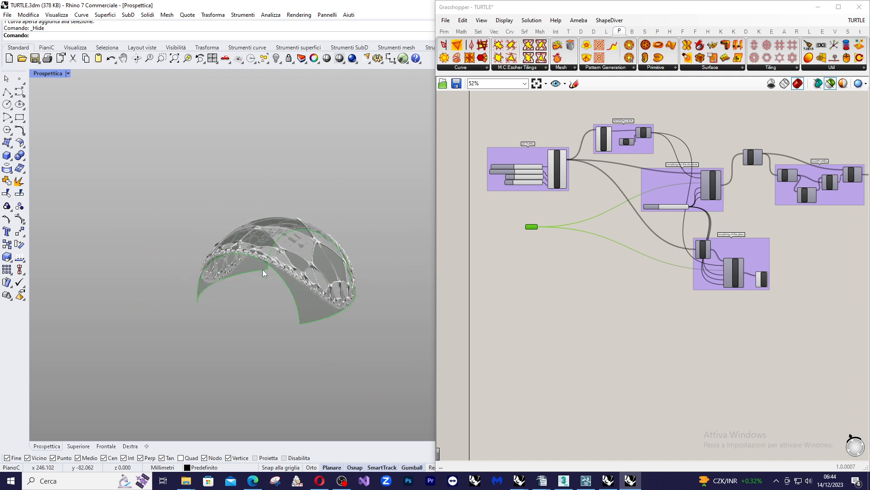